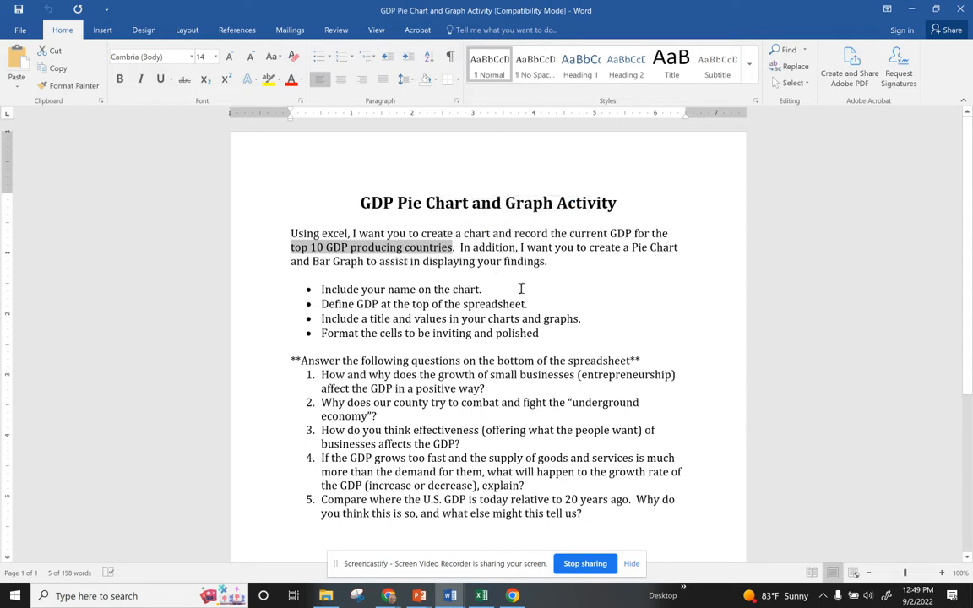
# Step: Review the assignment's bulleted spreadsheet requirements and the five numbered questions to answer at the bottom of the spreadsheet
pyautogui.moveTo(521, 289)
pyautogui.mouseDown()
pyautogui.moveTo(325, 289)
pyautogui.moveTo(363, 303)
pyautogui.moveTo(526, 303)
pyautogui.mouseUp()
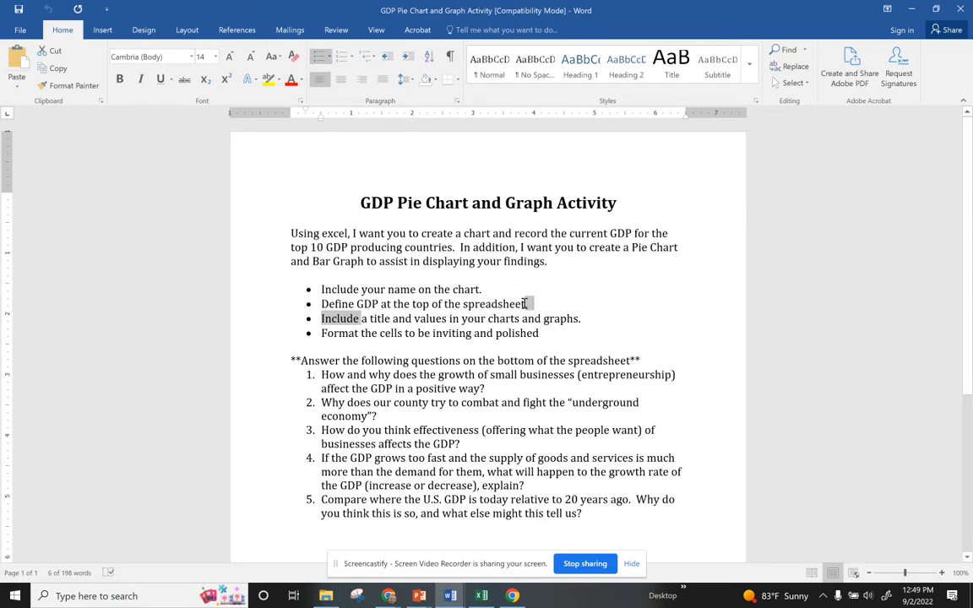
pyautogui.moveTo(582, 318); pyautogui.dragTo(319, 321)
pyautogui.click(346, 335)
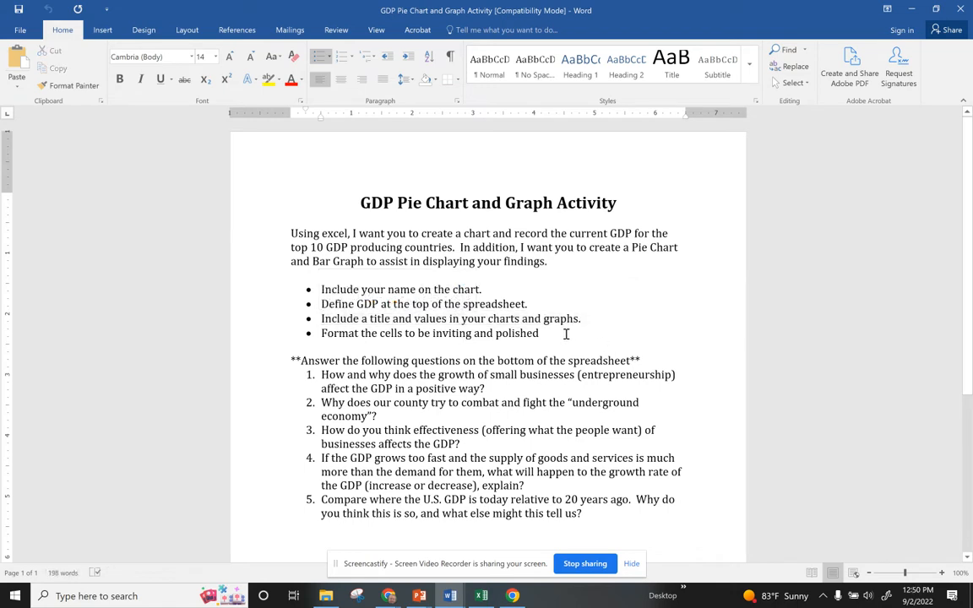
pyautogui.moveTo(566, 334); pyautogui.dragTo(325, 331)
pyautogui.scroll(-1, 684, 436)
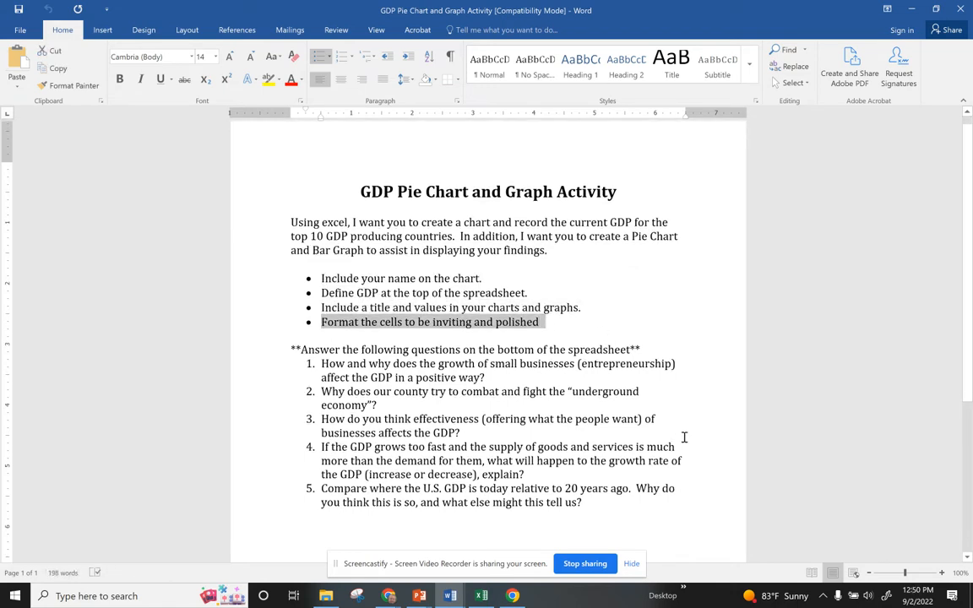
pyautogui.scroll(-2, 684, 437)
pyautogui.moveTo(600, 421); pyautogui.dragTo(312, 285)
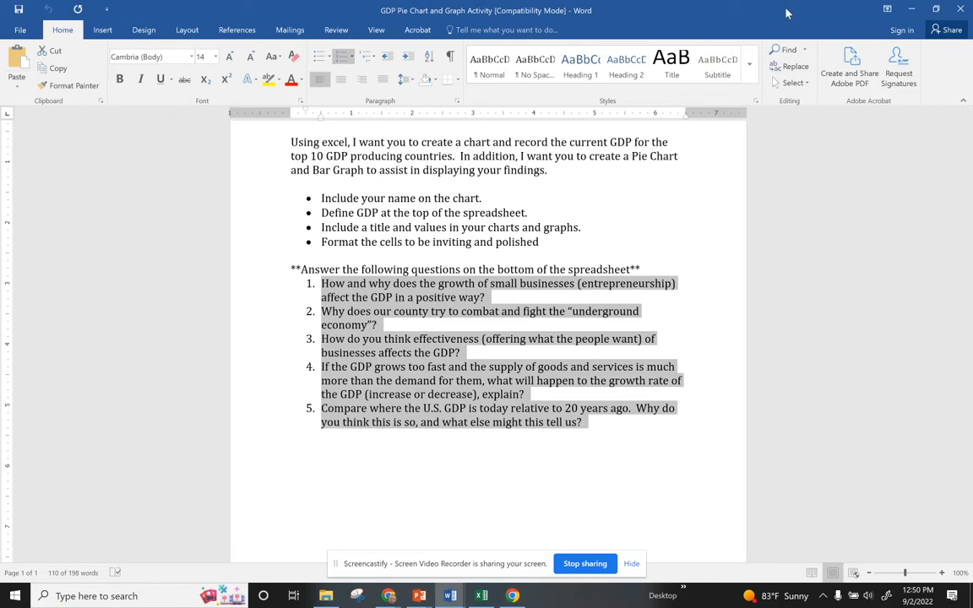
# Step: Switch from the Word instructions to the GDP project example in Excel and select the GDP definition in cell A1
pyautogui.moveTo(786, 13); pyautogui.dragTo(817, 10)
pyautogui.click(919, 7)
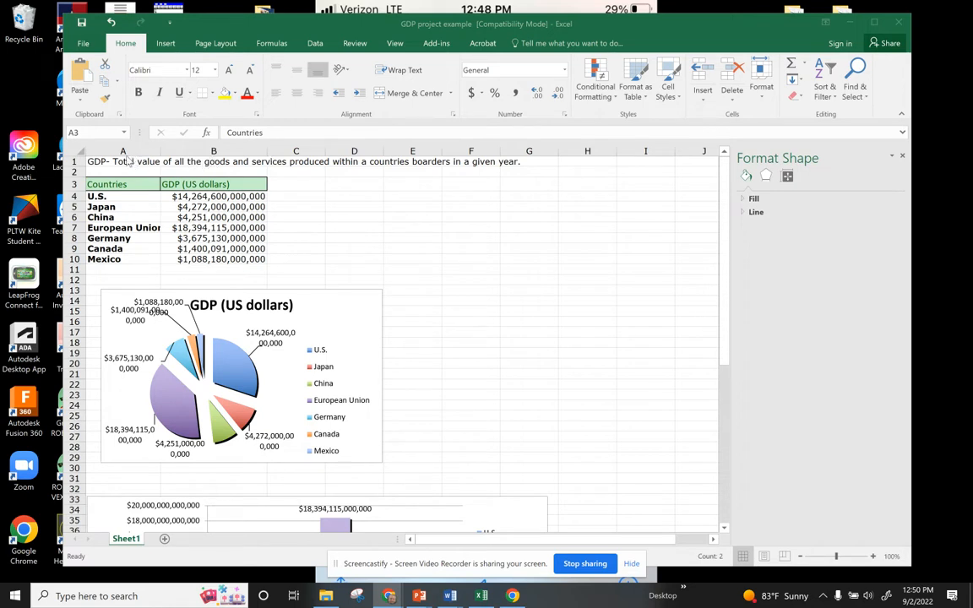
pyautogui.click(108, 161)
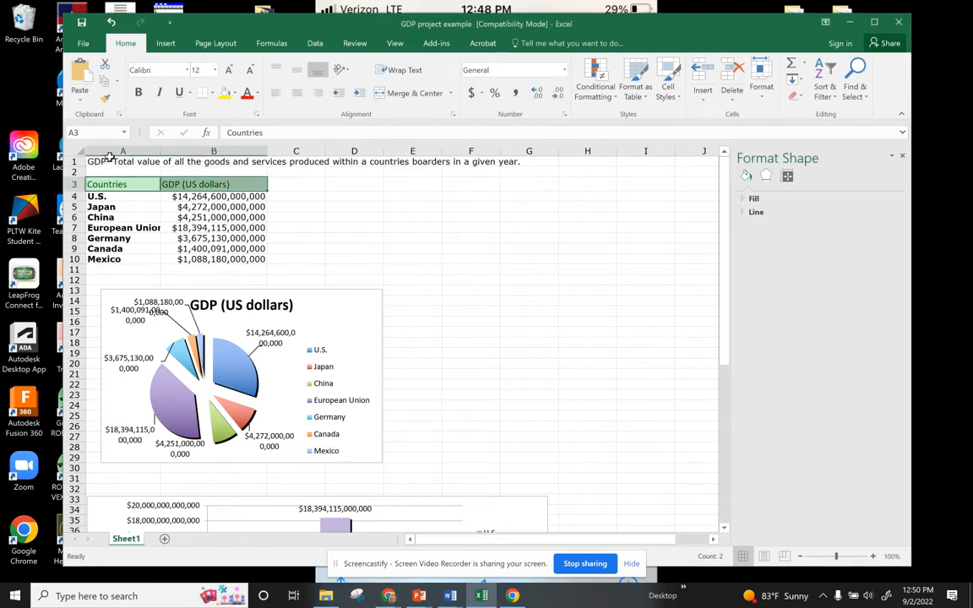
pyautogui.click(101, 159)
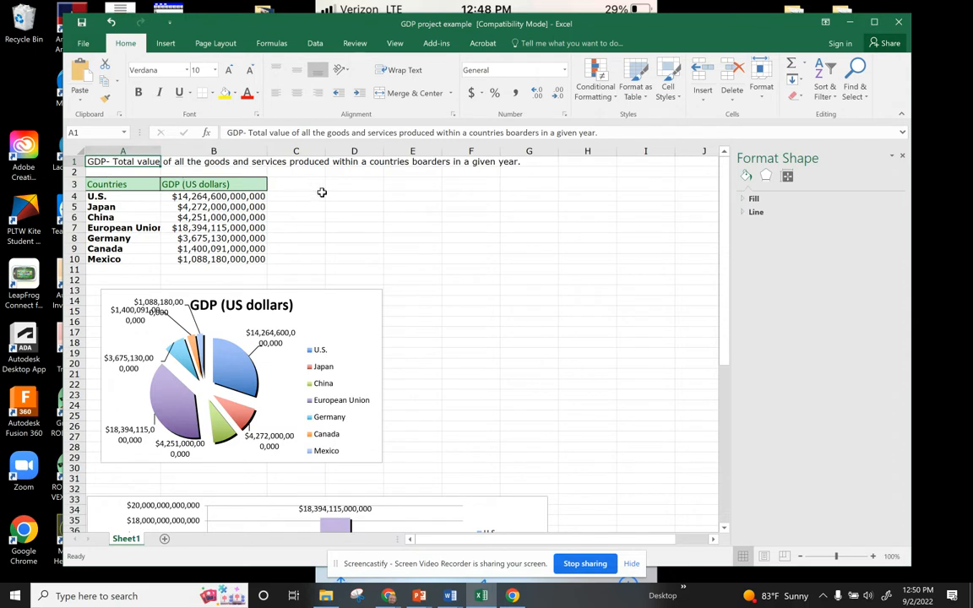
# Step: Enter a long string of filler text in cell E5 and compare how it and the A1 definition overflow into neighbouring cells
pyautogui.click(414, 208)
pyautogui.write('dgafgsdfgdffgd')
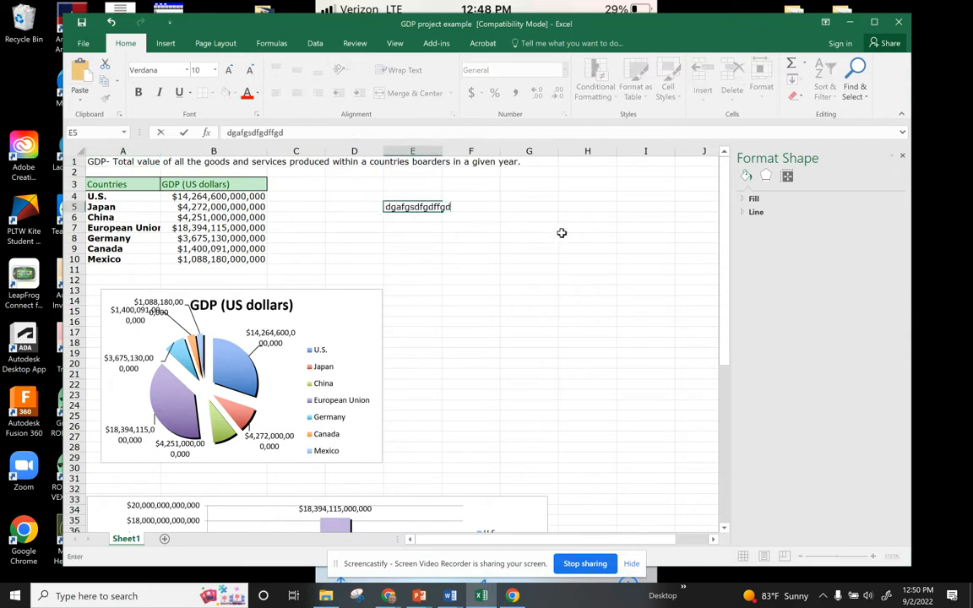
pyautogui.write('fdfgsddfgsdffgsdfdg')
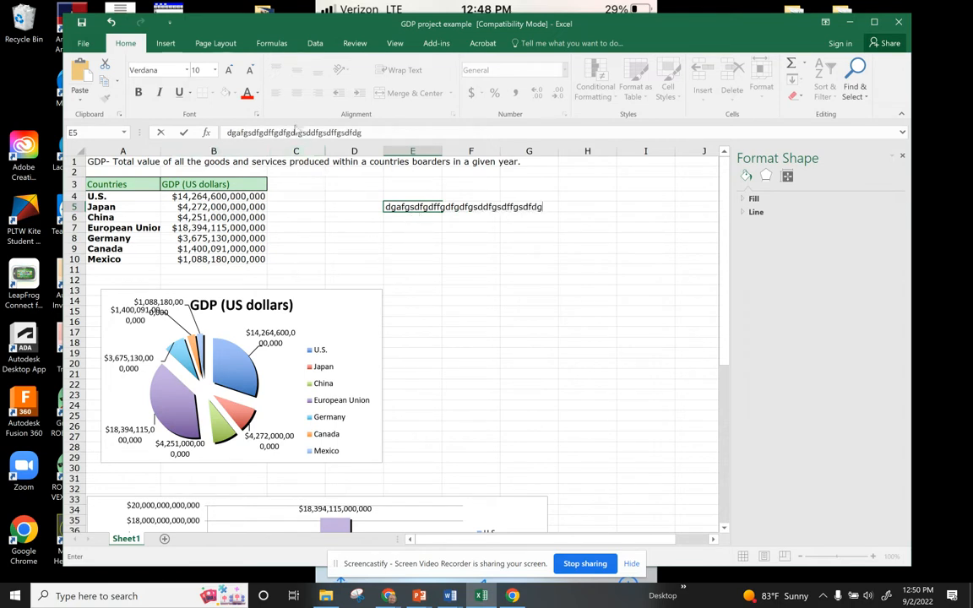
pyautogui.click(471, 321)
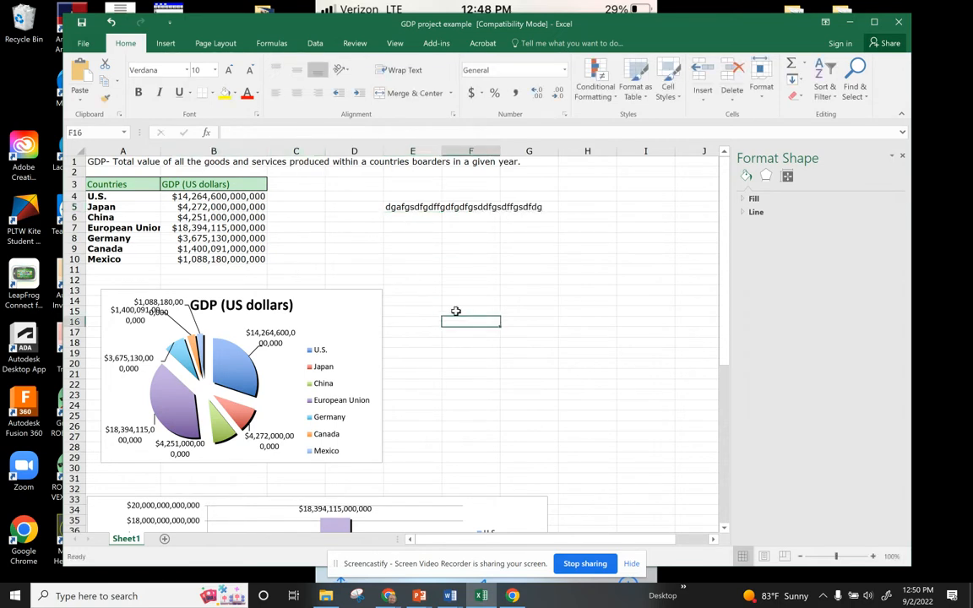
pyautogui.click(422, 209)
pyautogui.click(476, 209)
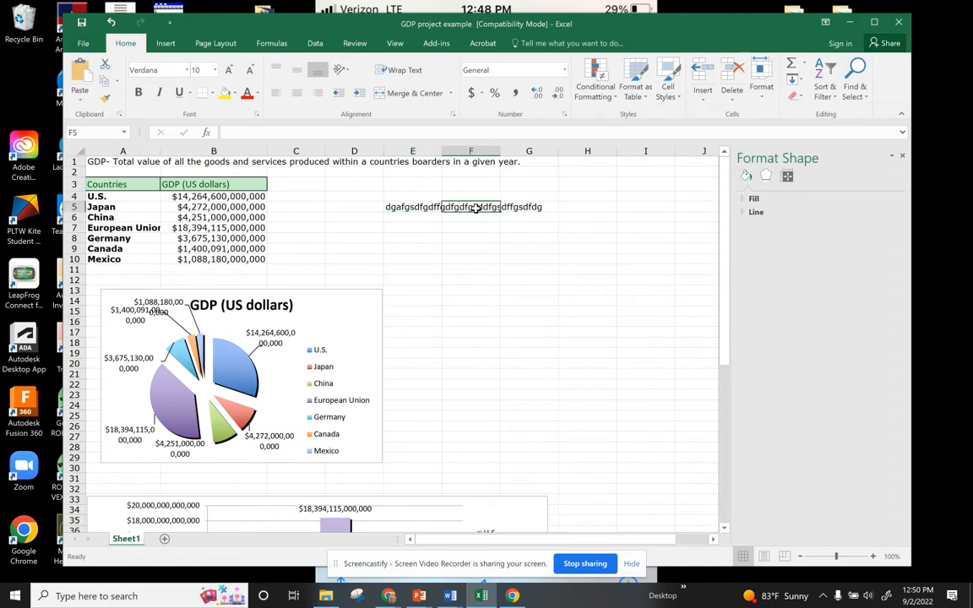
pyautogui.click(413, 207)
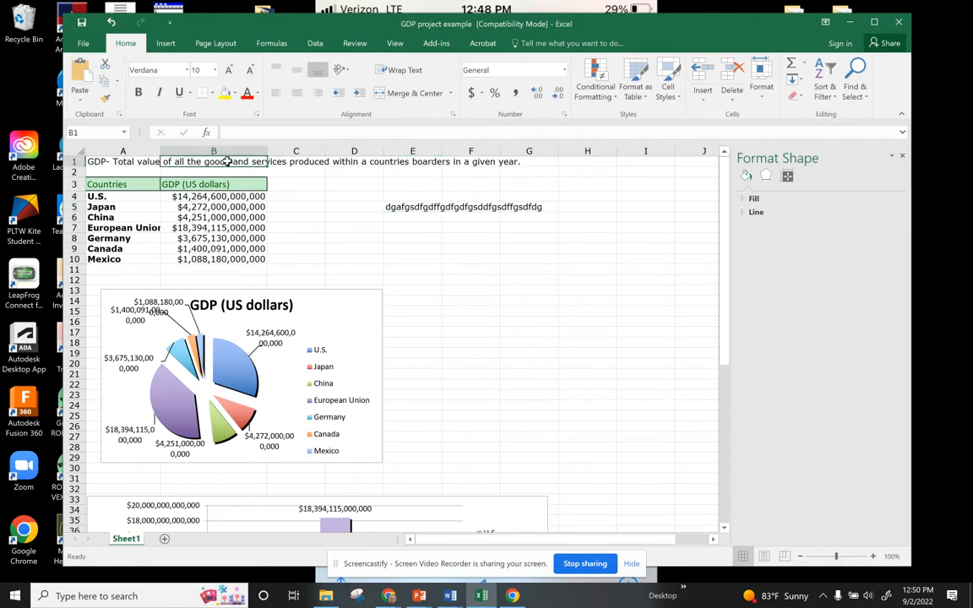
pyautogui.click(123, 162)
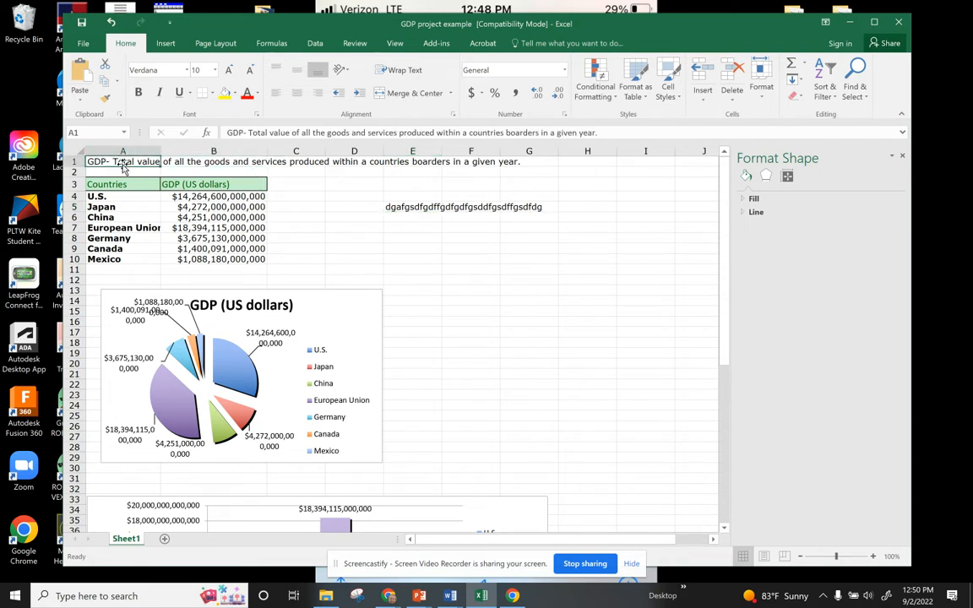
# Step: Clear the filler text from cell E5
pyautogui.click(412, 207)
pyautogui.press('Delete')
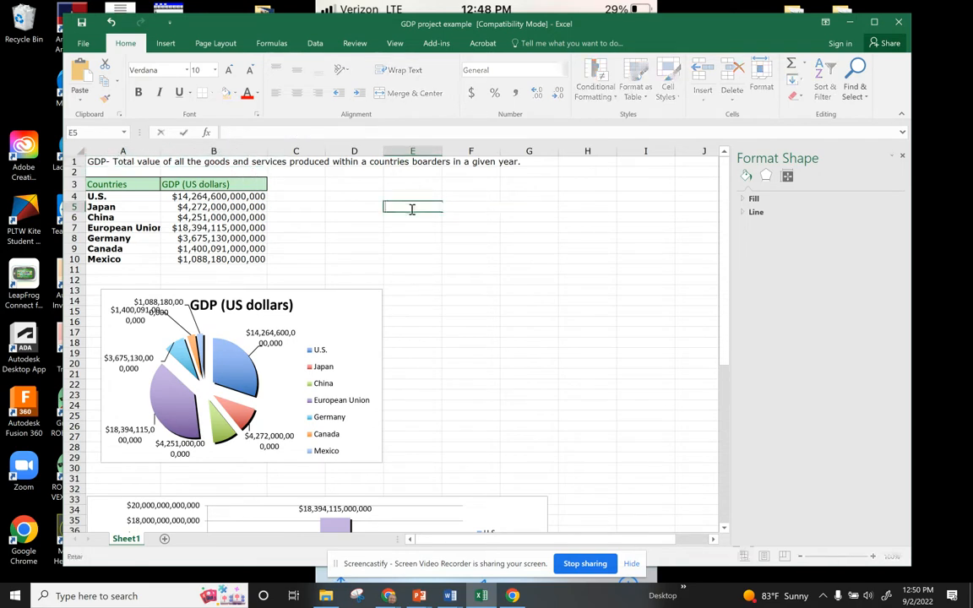
pyautogui.click(461, 342)
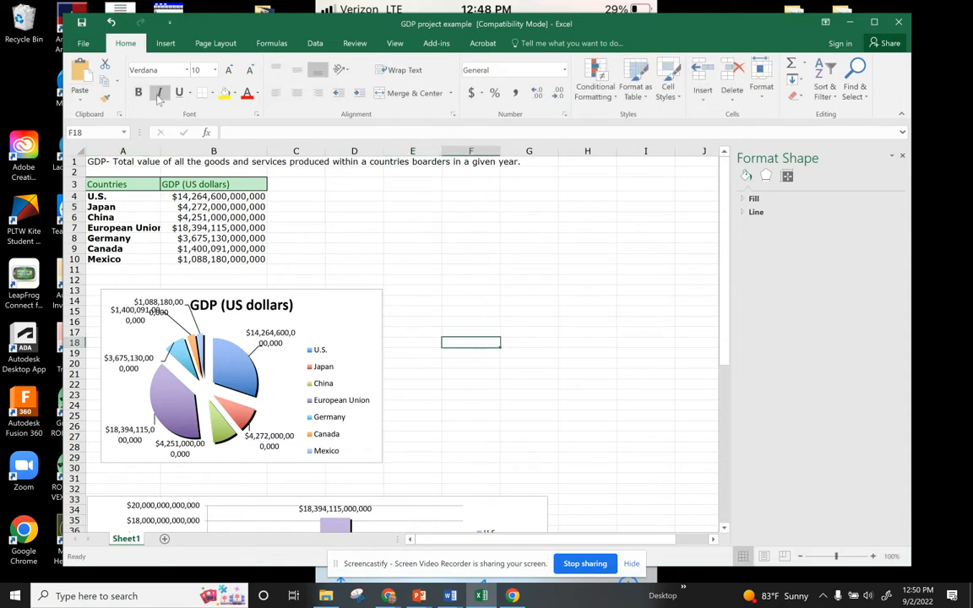
# Step: Widen column A until the full "European Union" entry fits inside it
pyautogui.click(412, 237)
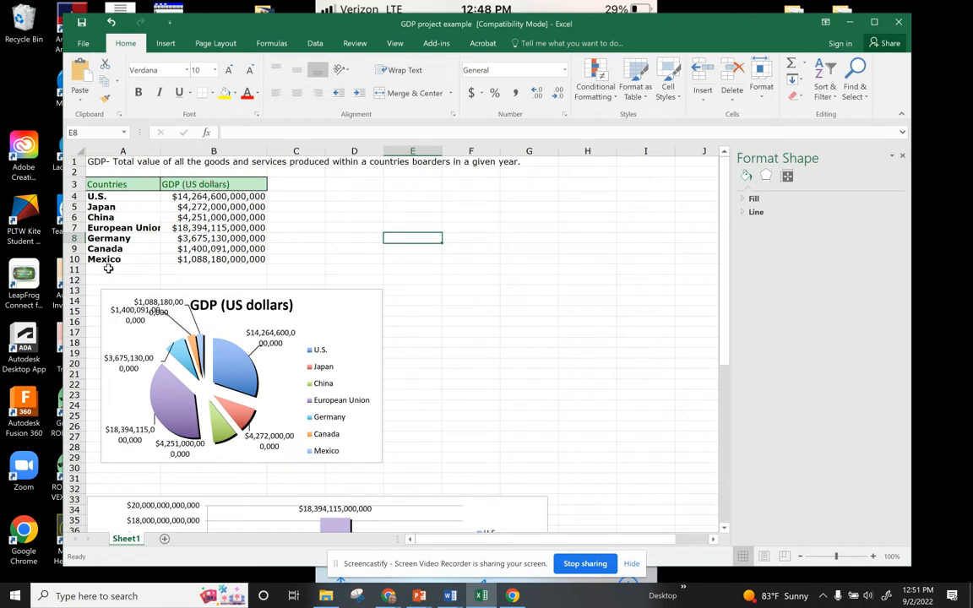
pyautogui.moveTo(161, 147); pyautogui.dragTo(171, 147)
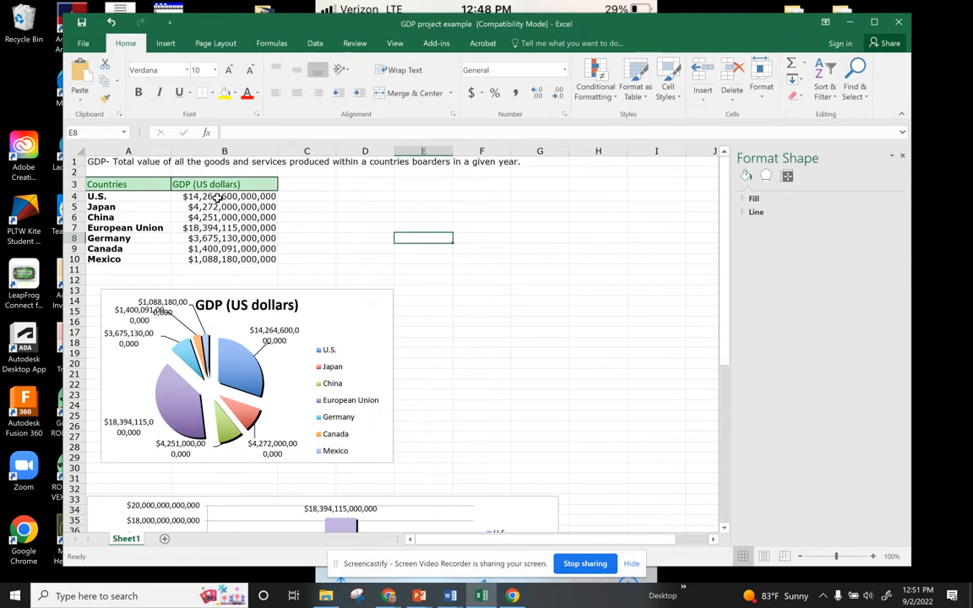
# Step: Make column B too narrow for its GDP values, and AutoFit it back to their width
pyautogui.moveTo(217, 196); pyautogui.dragTo(219, 238)
pyautogui.click(362, 237)
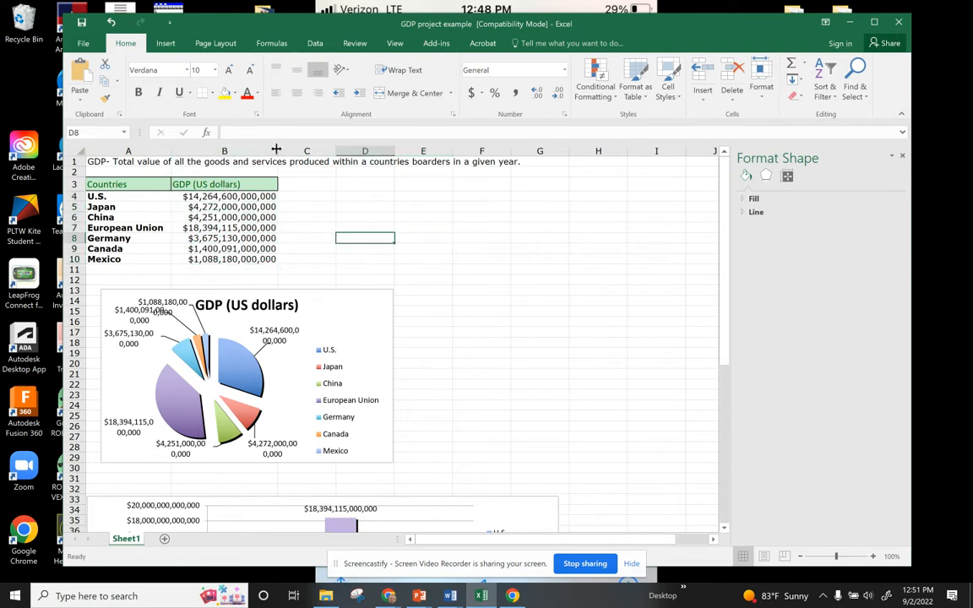
pyautogui.moveTo(276, 149); pyautogui.dragTo(248, 153)
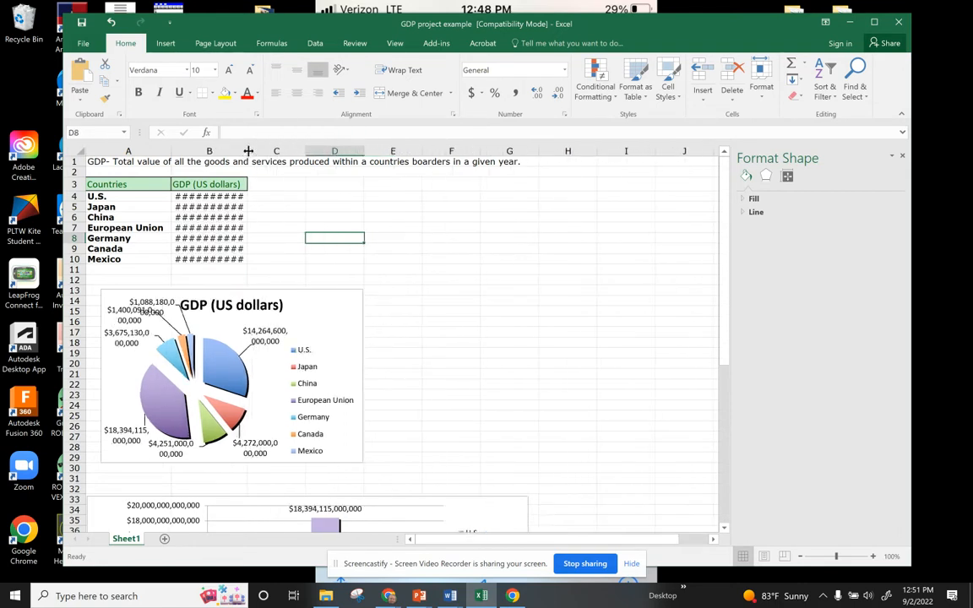
pyautogui.doubleClick(248, 151)
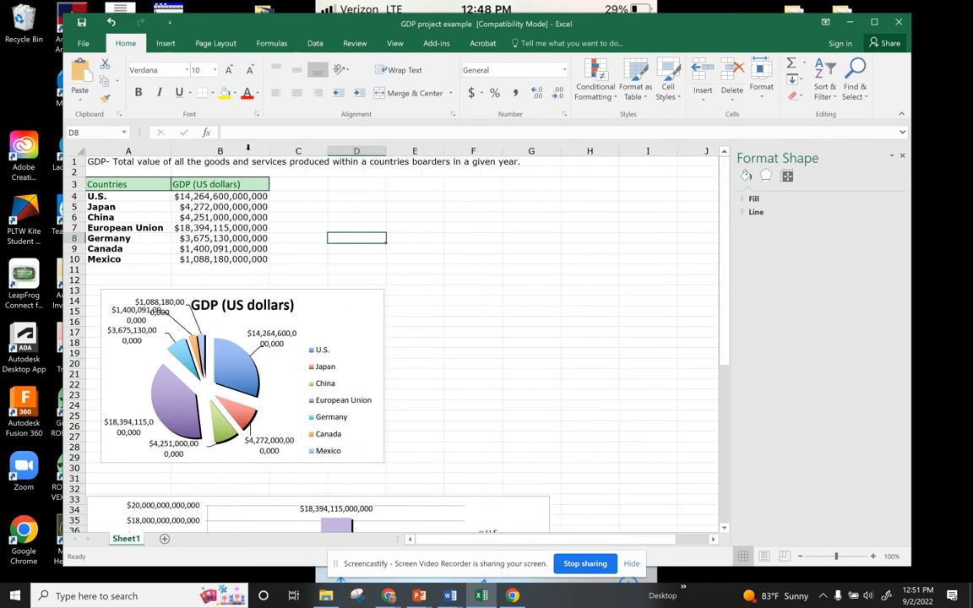
pyautogui.click(304, 196)
pyautogui.click(412, 259)
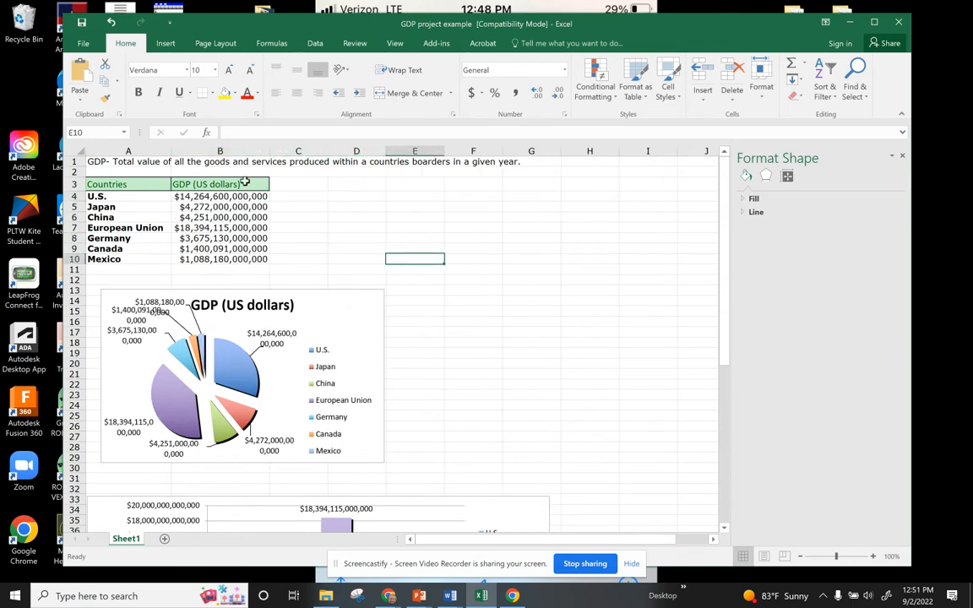
# Step: Try the GDP values in B4:B10 with two decimal places, and return them to zero decimal places
pyautogui.moveTo(220, 197); pyautogui.dragTo(219, 261)
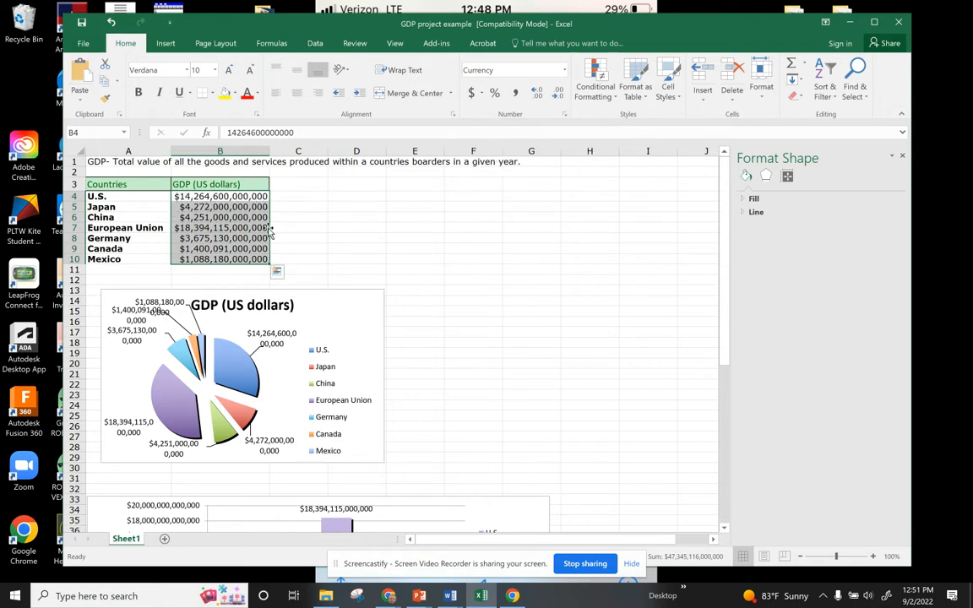
pyautogui.click(538, 94)
pyautogui.click(538, 94)
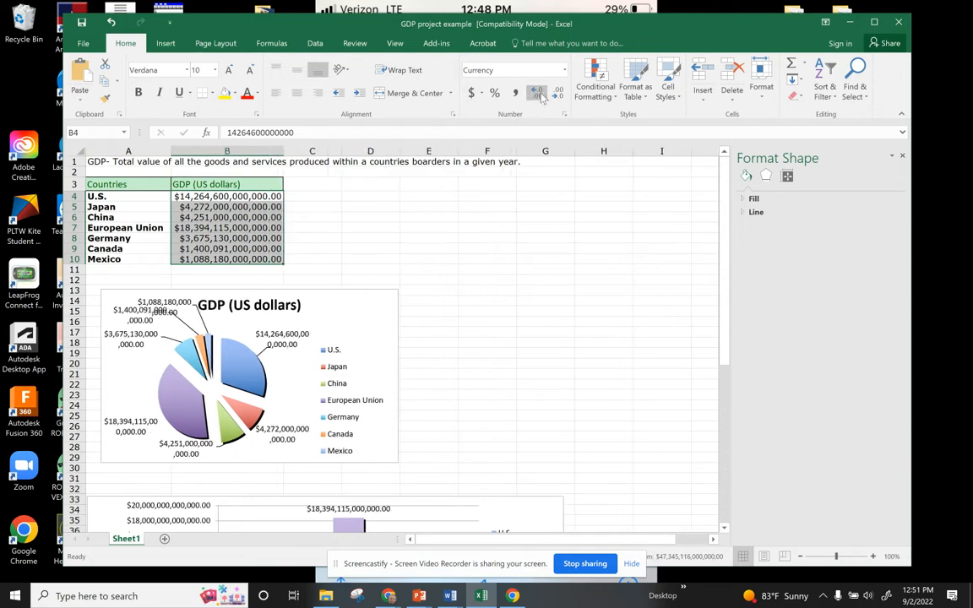
pyautogui.click(556, 93)
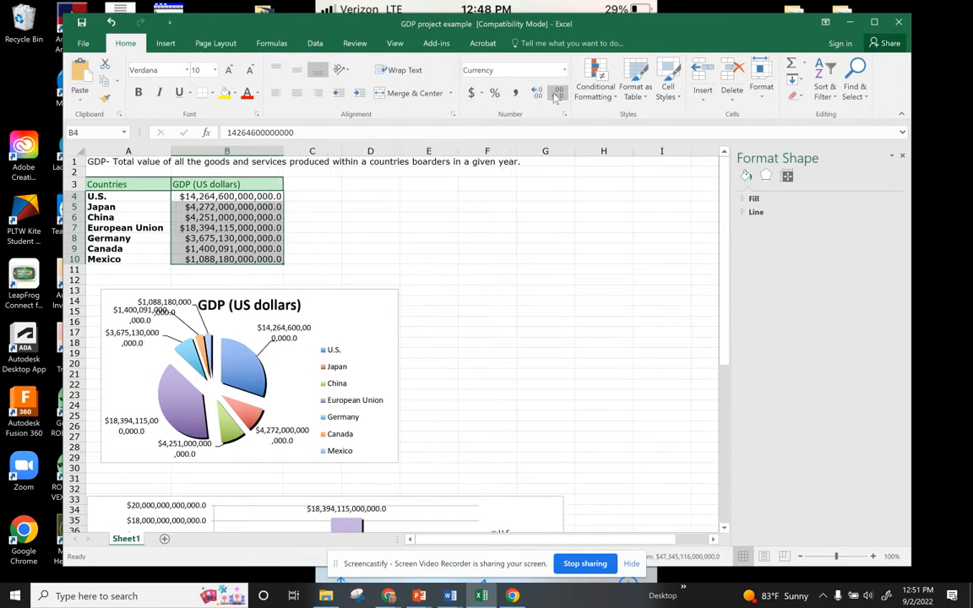
pyautogui.click(557, 93)
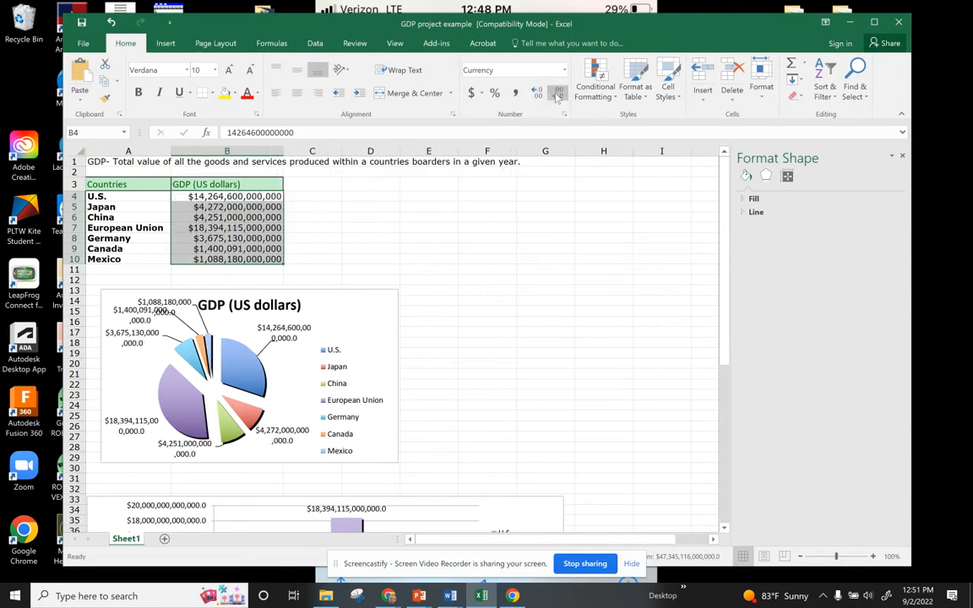
pyautogui.click(506, 257)
# Step: Apply All Borders to the countries and GDP table in A3:B10
pyautogui.click(126, 207)
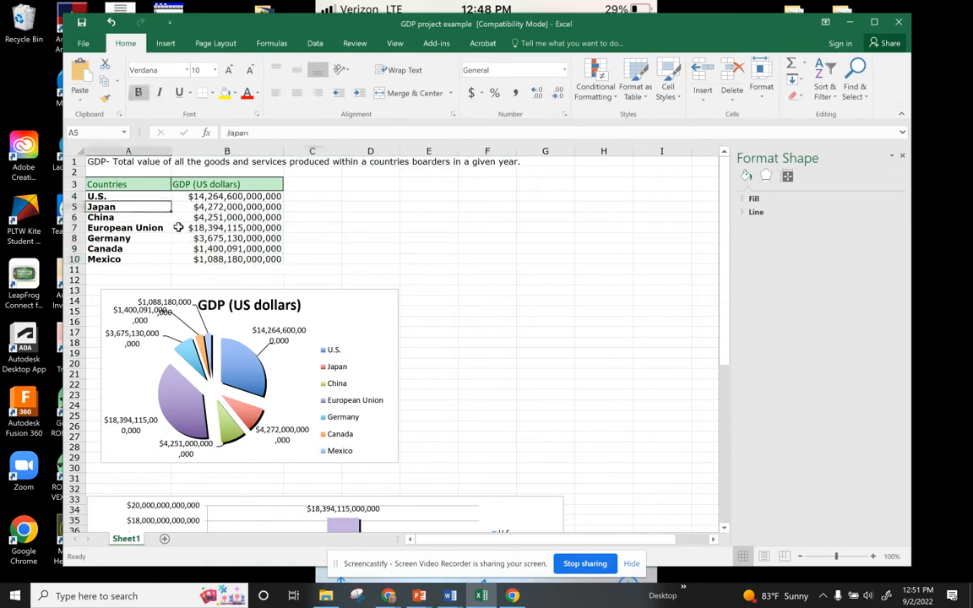
pyautogui.moveTo(116, 184); pyautogui.dragTo(221, 256)
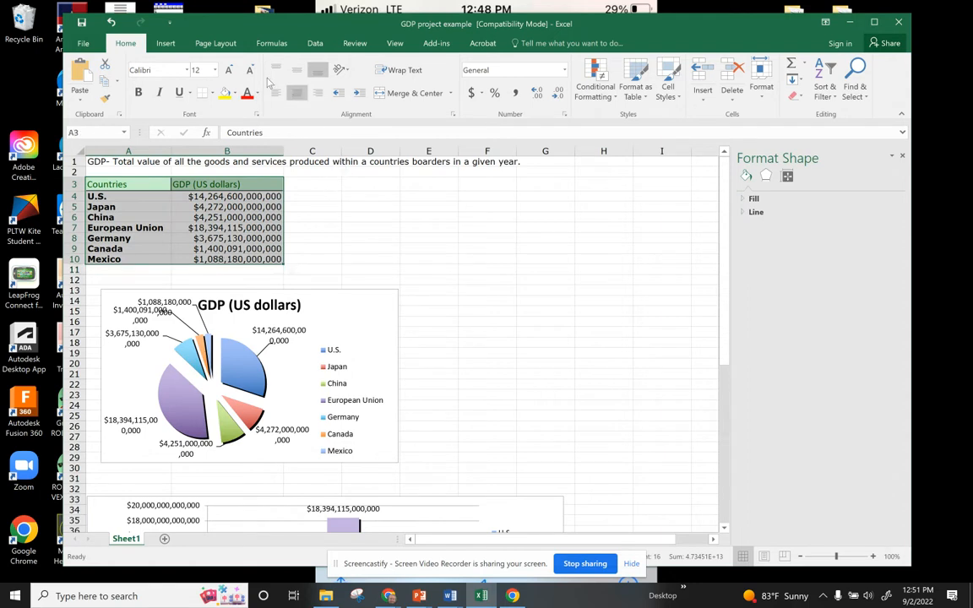
pyautogui.click(212, 93)
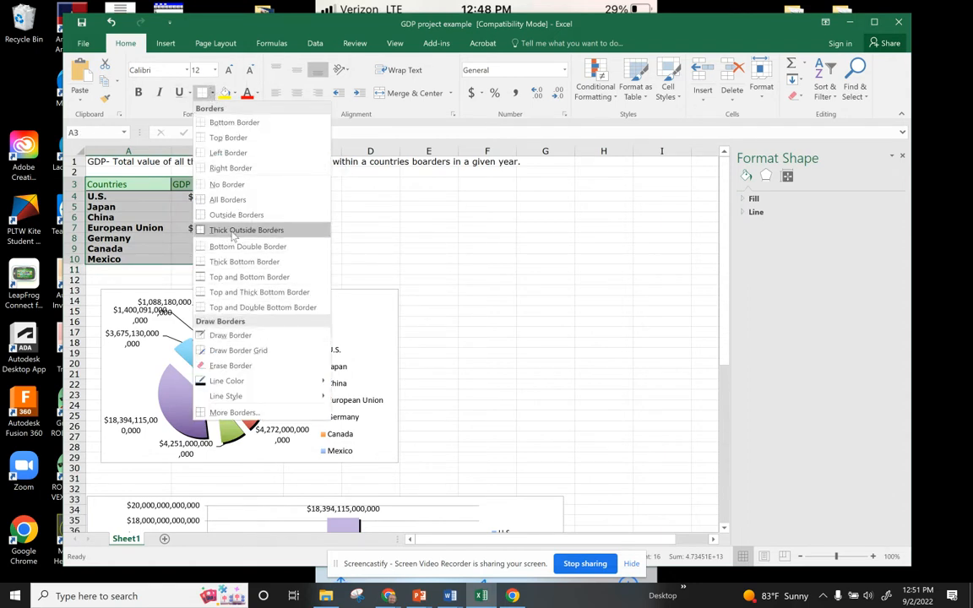
pyautogui.click(227, 199)
pyautogui.click(383, 235)
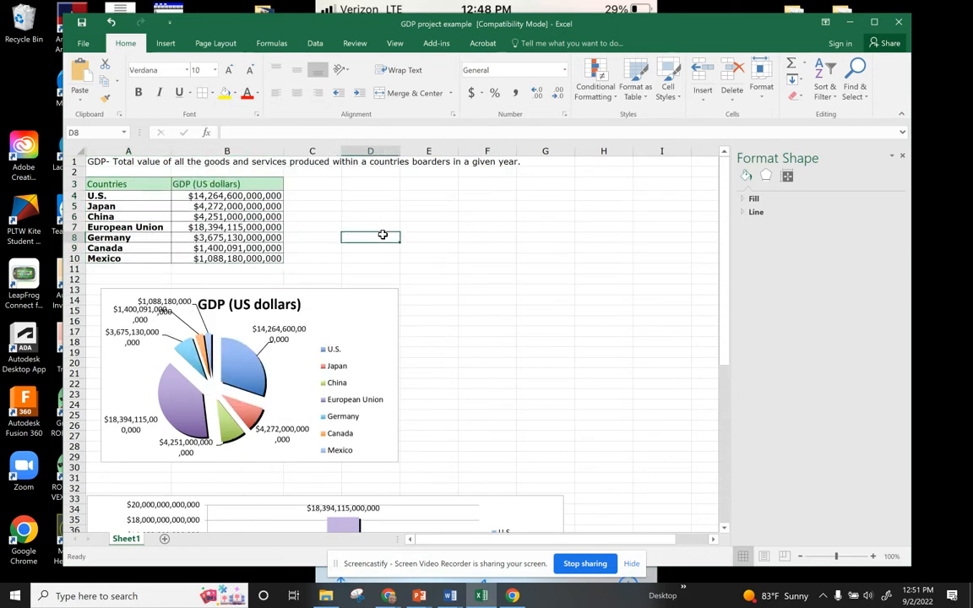
# Step: Browse the available cell styles for the header cells A3:B3 and leave the gallery without choosing one
pyautogui.moveTo(157, 184); pyautogui.dragTo(226, 186)
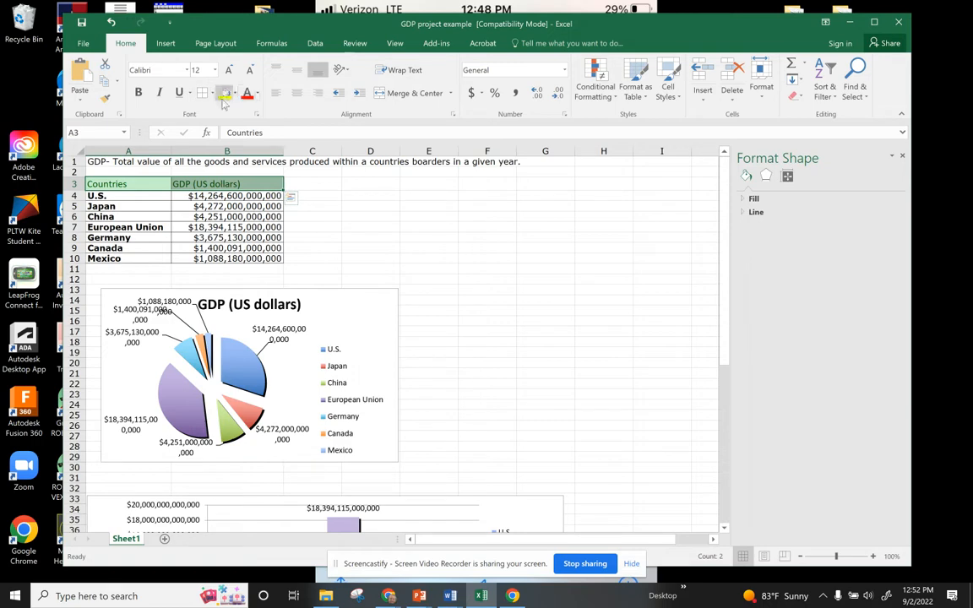
pyautogui.click(676, 100)
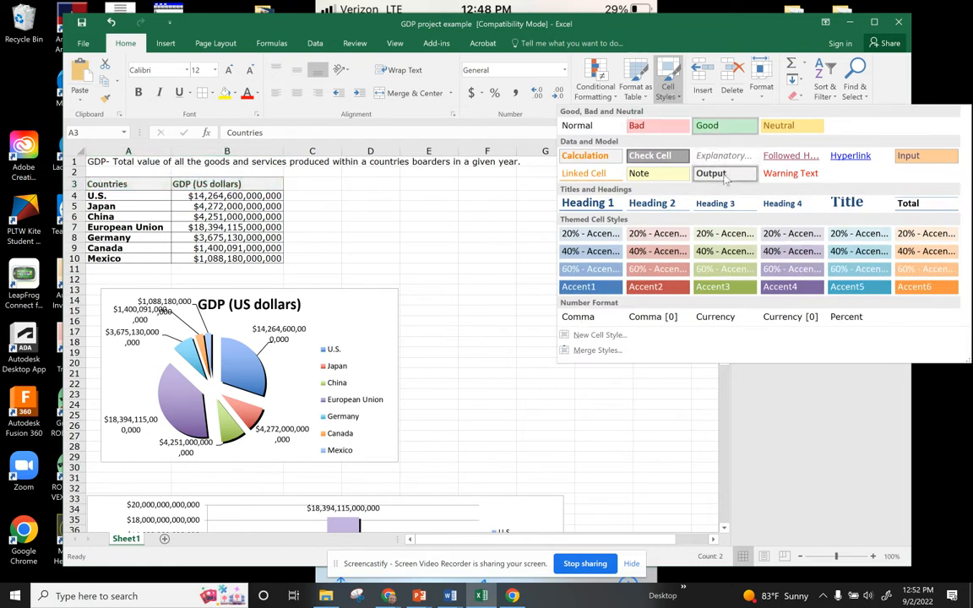
pyautogui.click(461, 259)
pyautogui.click(462, 246)
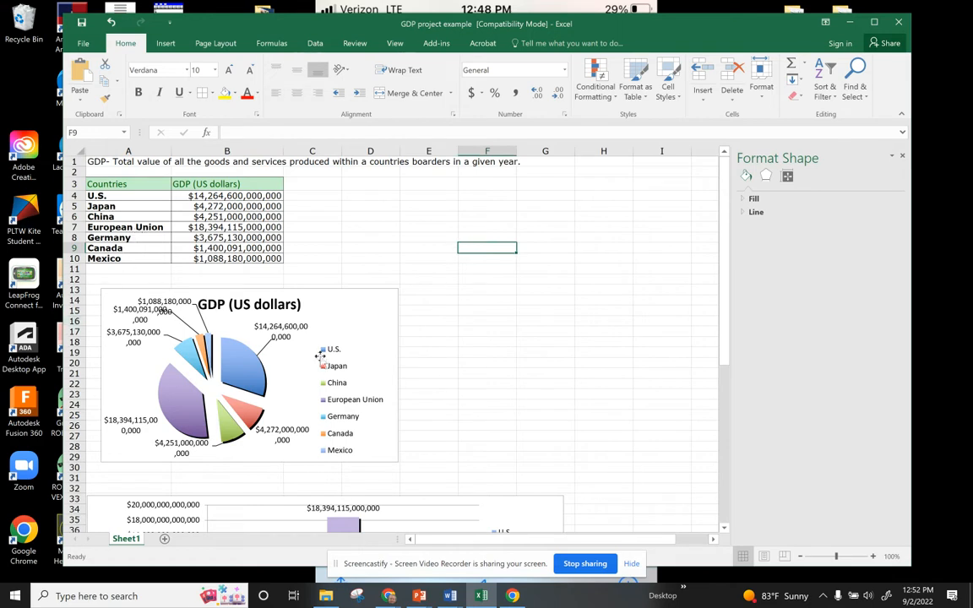
pyautogui.click(373, 289)
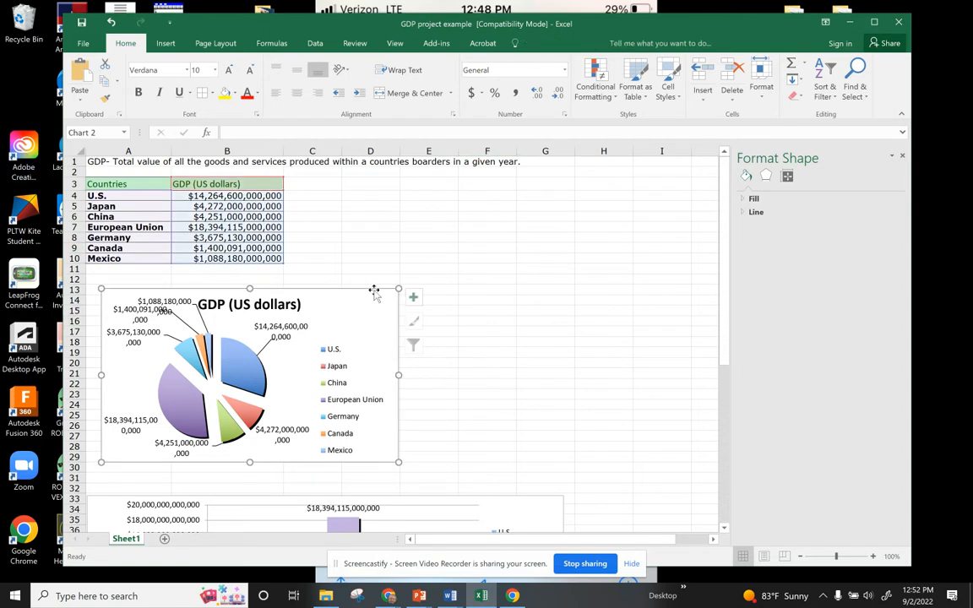
pyautogui.click(487, 331)
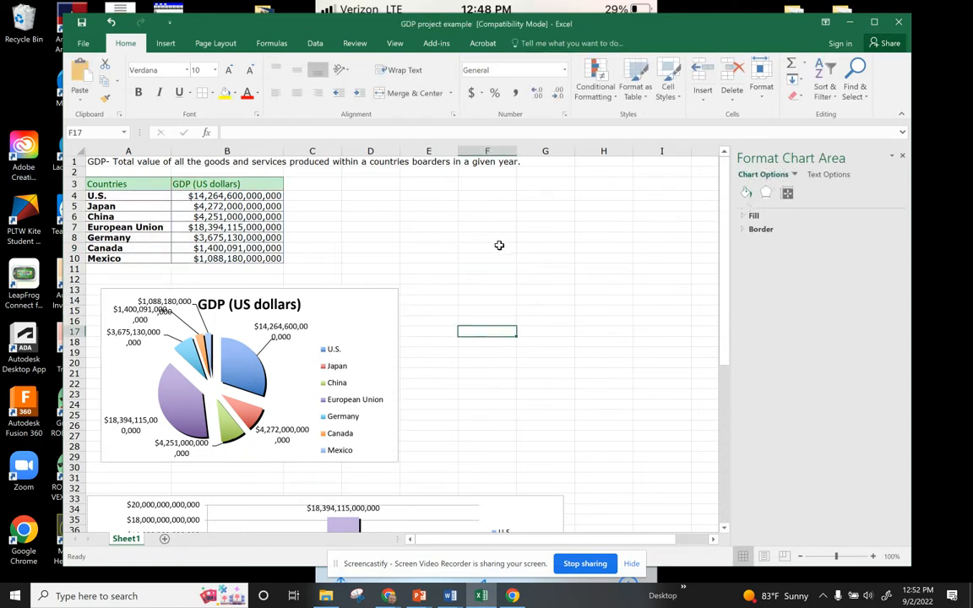
# Step: Preview a 3-D pie chart of the countries and GDP table in A3:B10 without inserting it
pyautogui.click(105, 184)
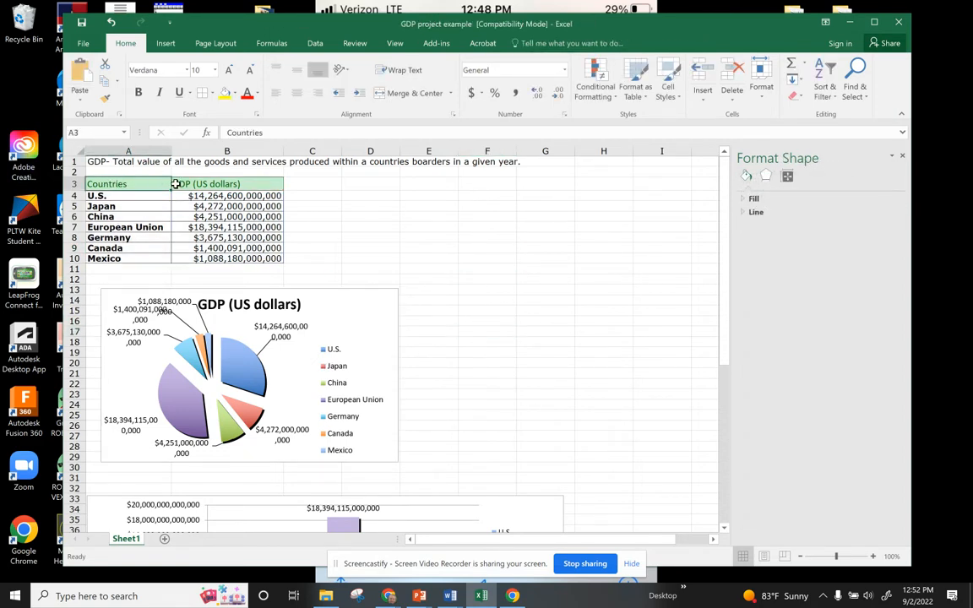
pyautogui.moveTo(116, 184); pyautogui.dragTo(231, 259)
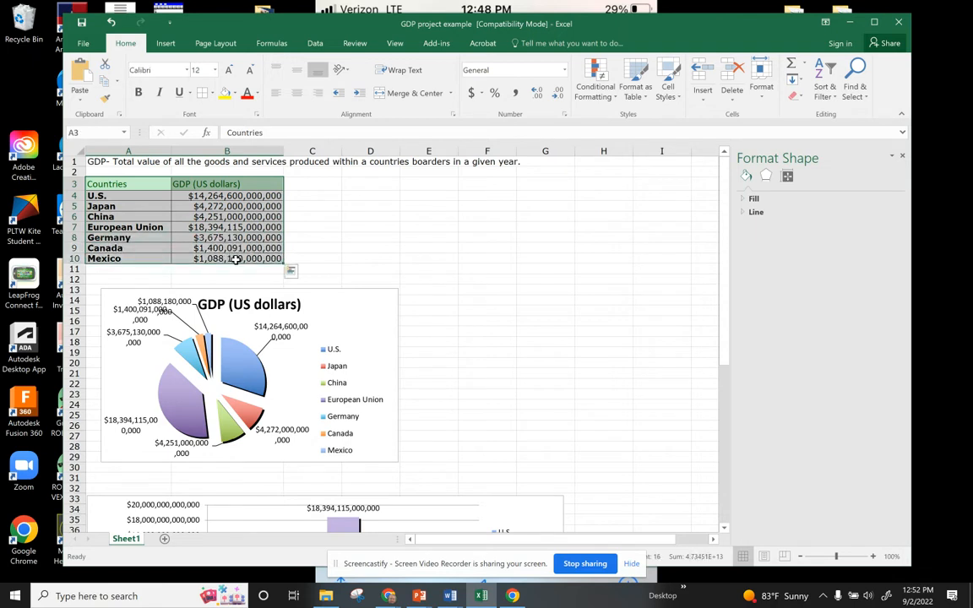
pyautogui.click(166, 45)
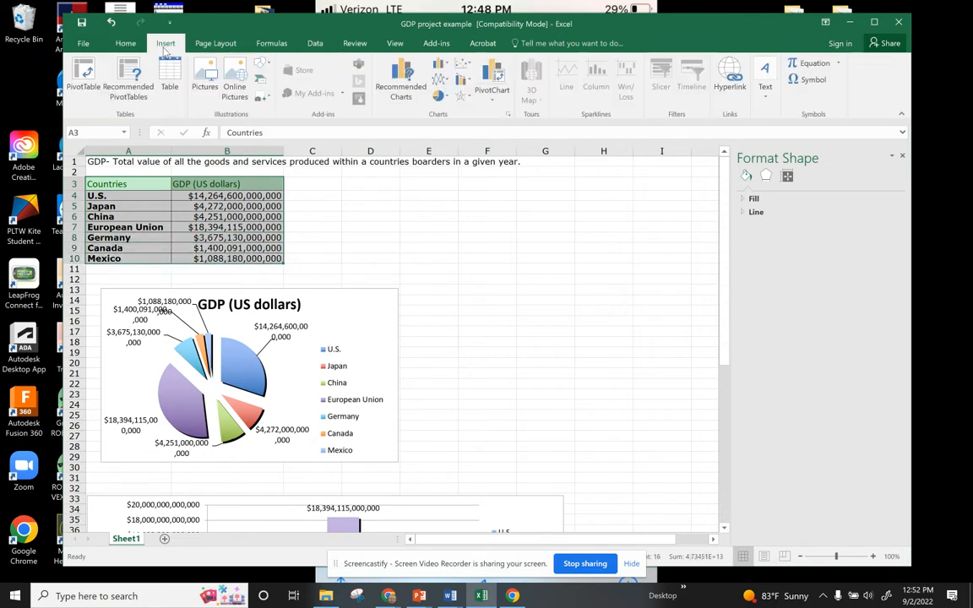
pyautogui.click(446, 97)
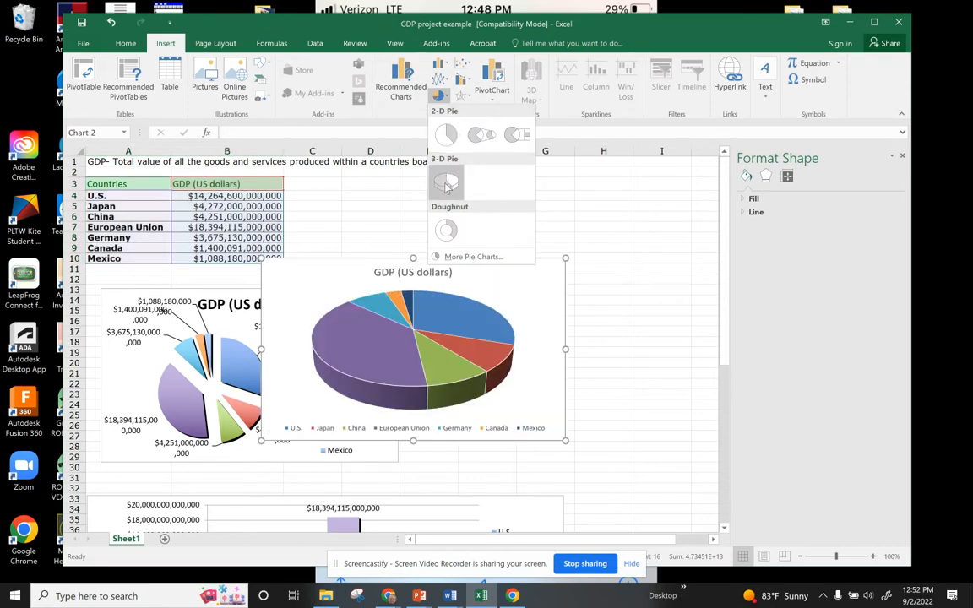
pyautogui.click(631, 301)
# Step: Select the existing GDP pie chart and review which chart elements can be added to it
pyautogui.click(346, 289)
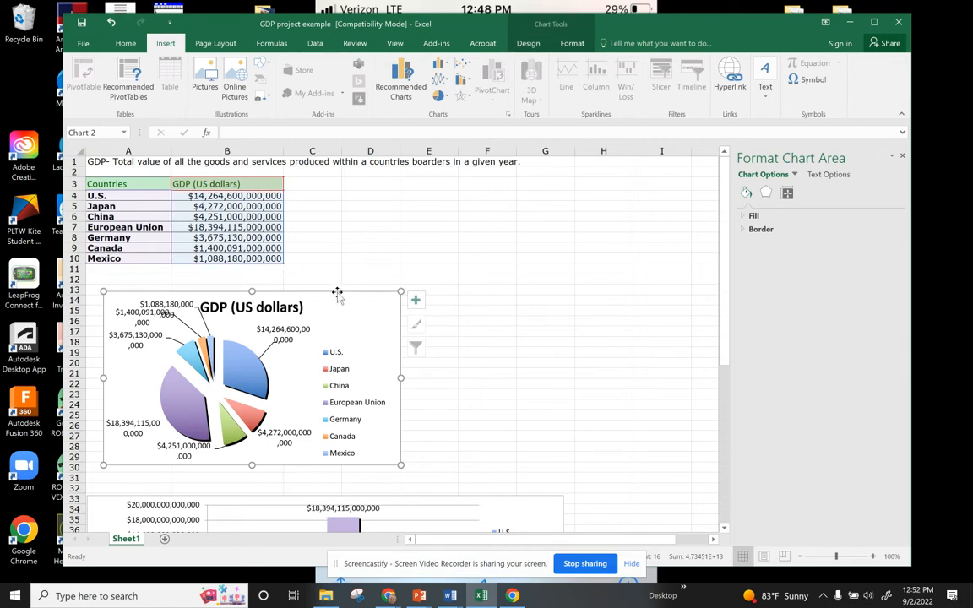
pyautogui.click(528, 44)
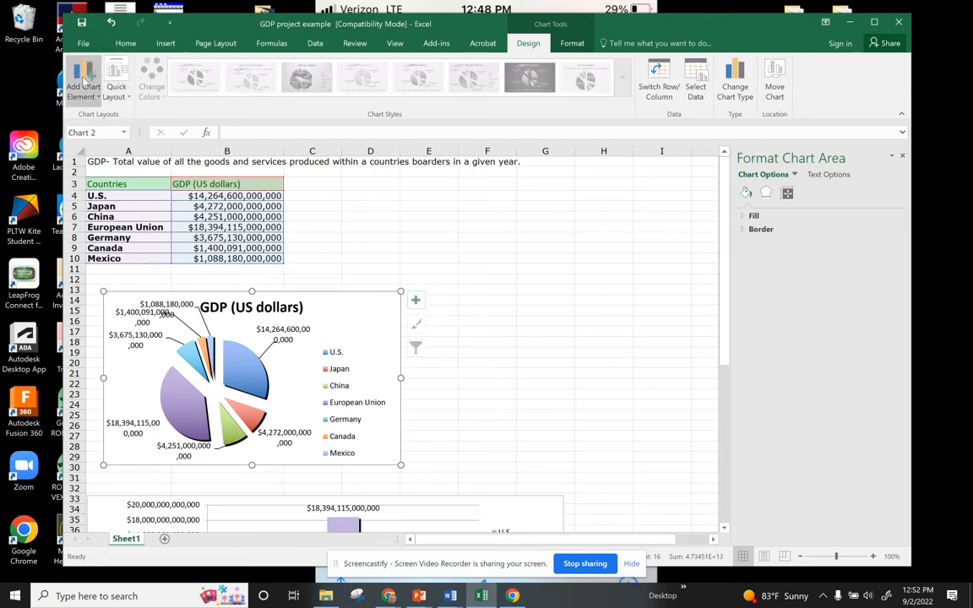
pyautogui.click(414, 300)
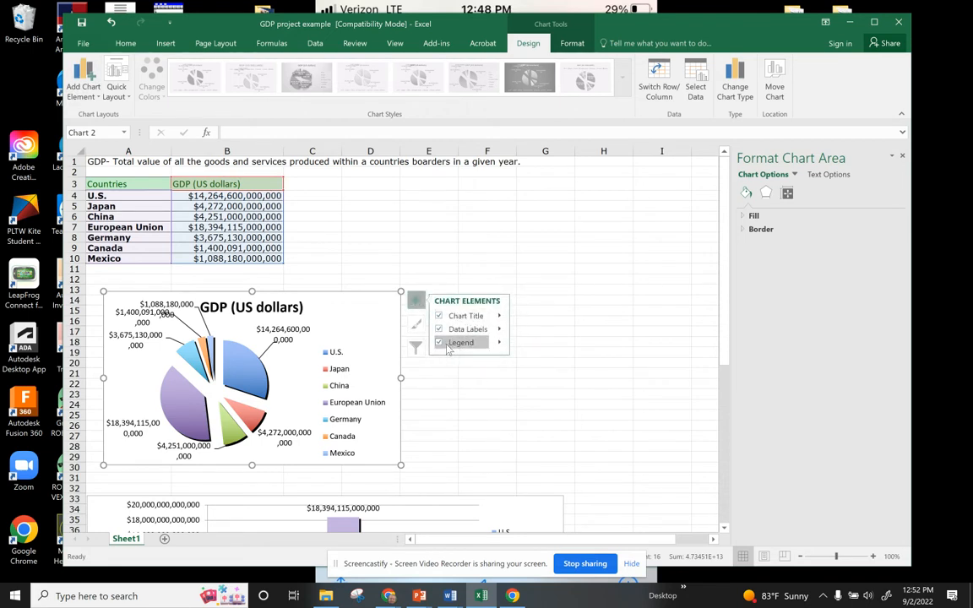
pyautogui.click(93, 78)
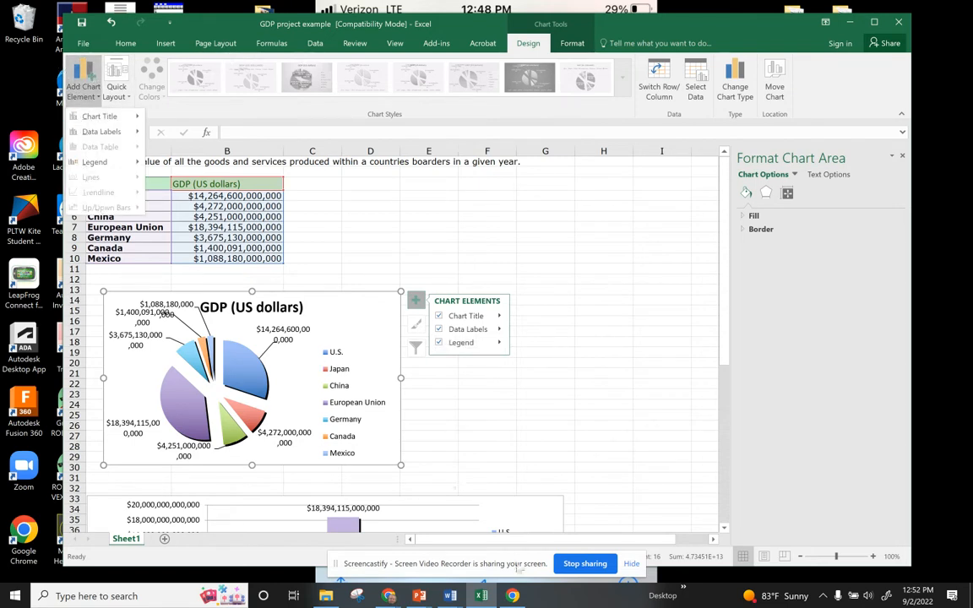
pyautogui.click(500, 446)
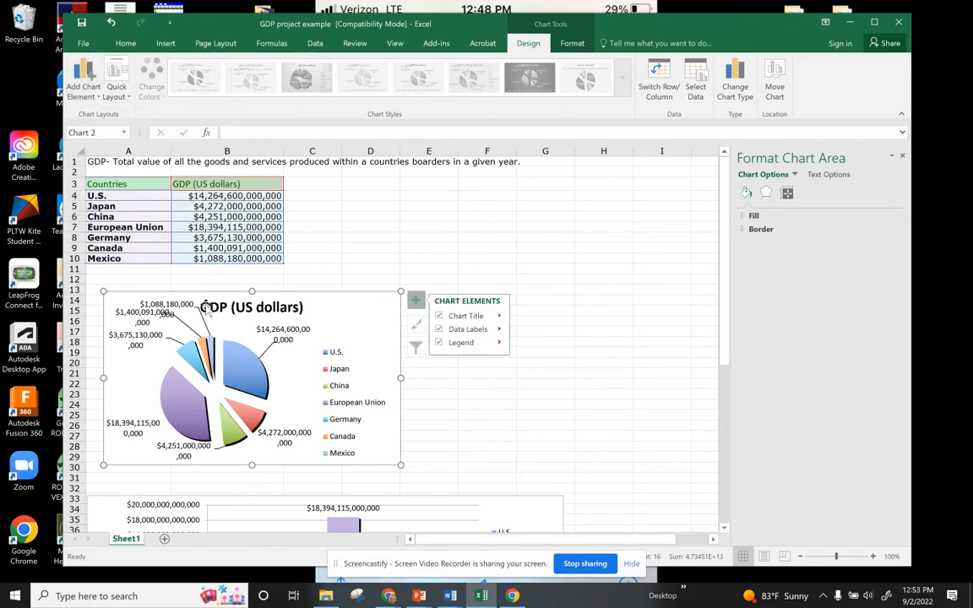
# Step: Review the pie chart's data label position choices and the formatting options of its legend and title
pyautogui.click(242, 308)
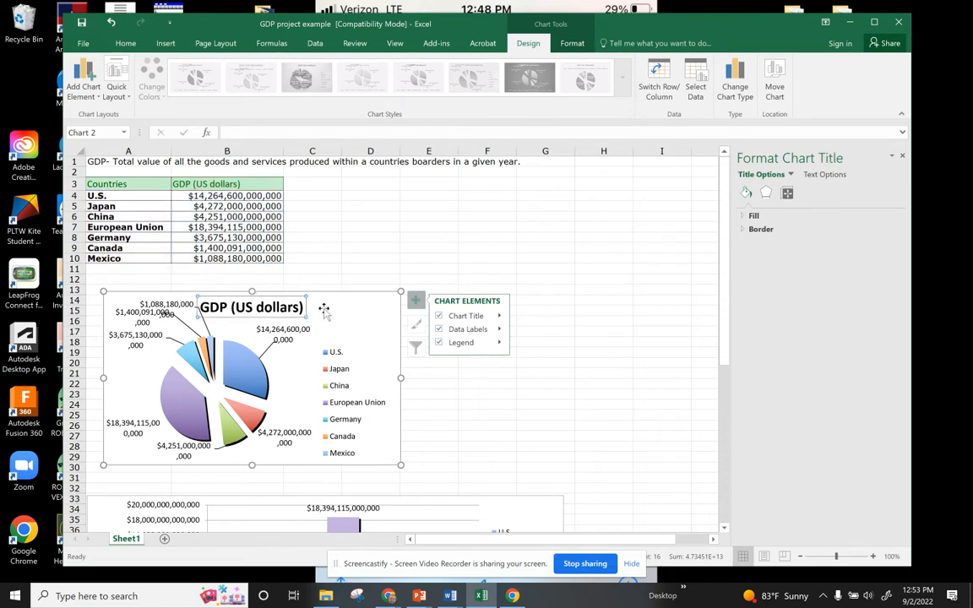
pyautogui.click(350, 310)
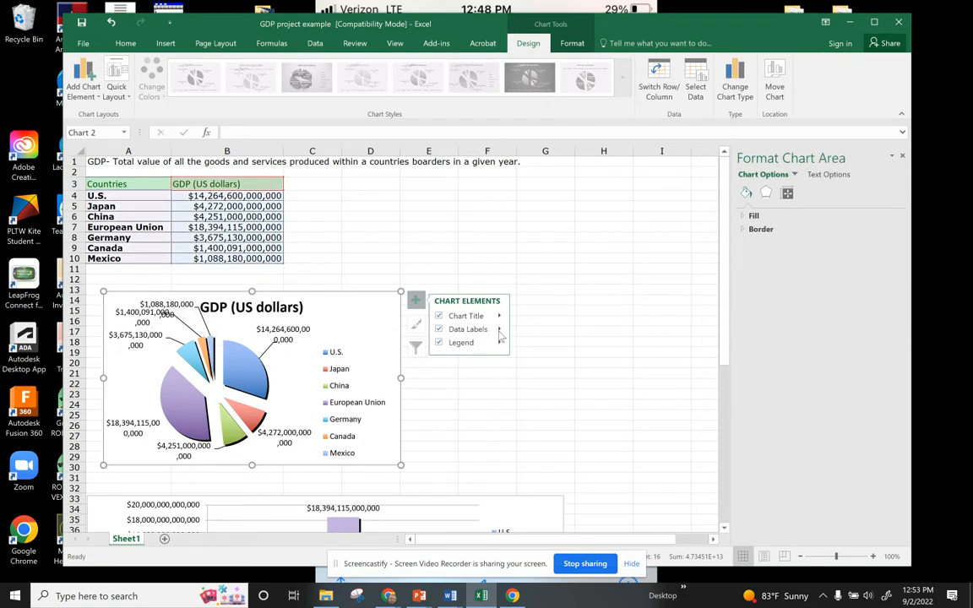
pyautogui.click(500, 329)
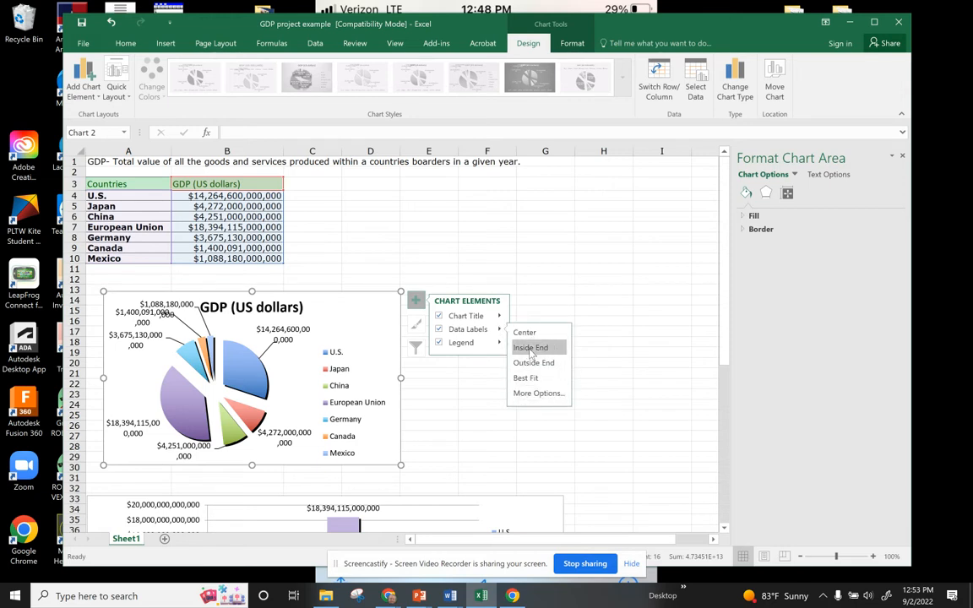
pyautogui.click(474, 406)
pyautogui.click(353, 403)
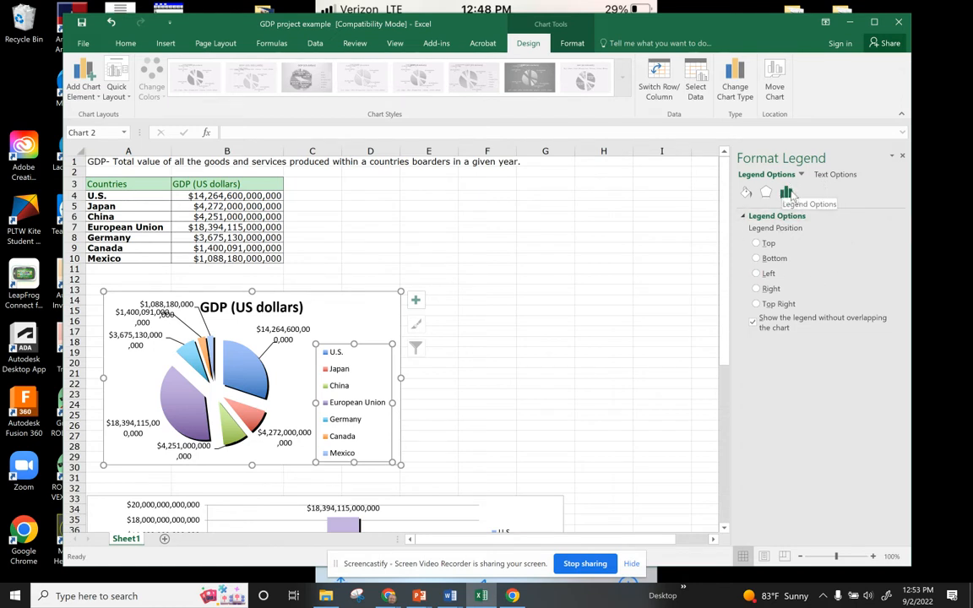
pyautogui.click(219, 307)
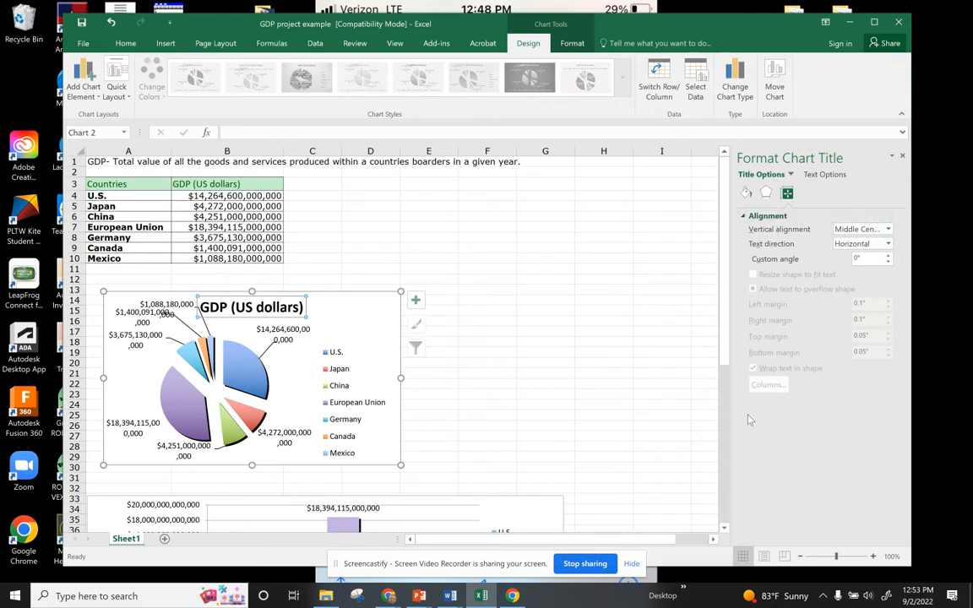
# Step: Move the pie chart's legend slightly up and to the right inside the chart area
pyautogui.click(317, 348)
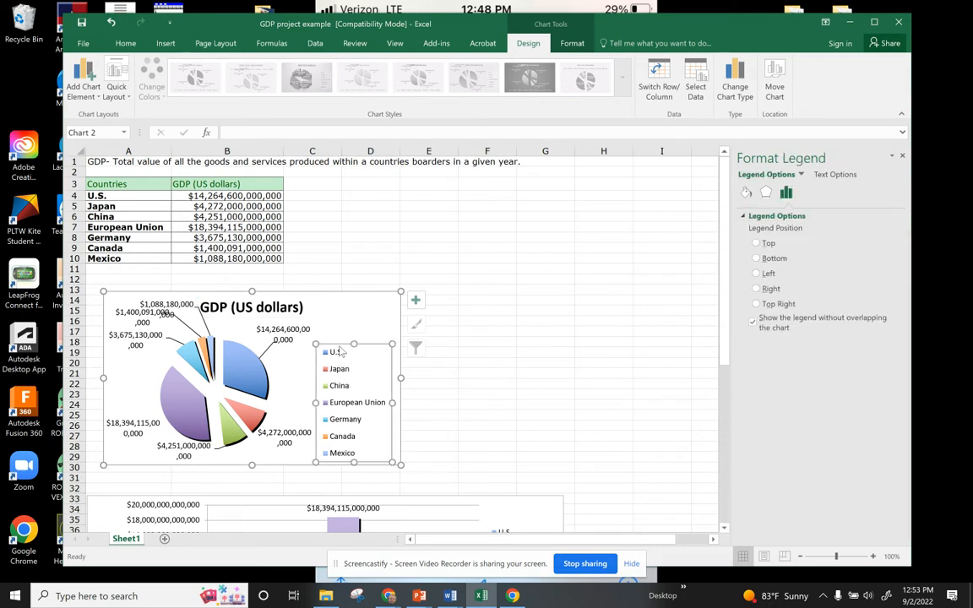
pyautogui.click(340, 366)
pyautogui.moveTo(341, 348); pyautogui.dragTo(359, 323)
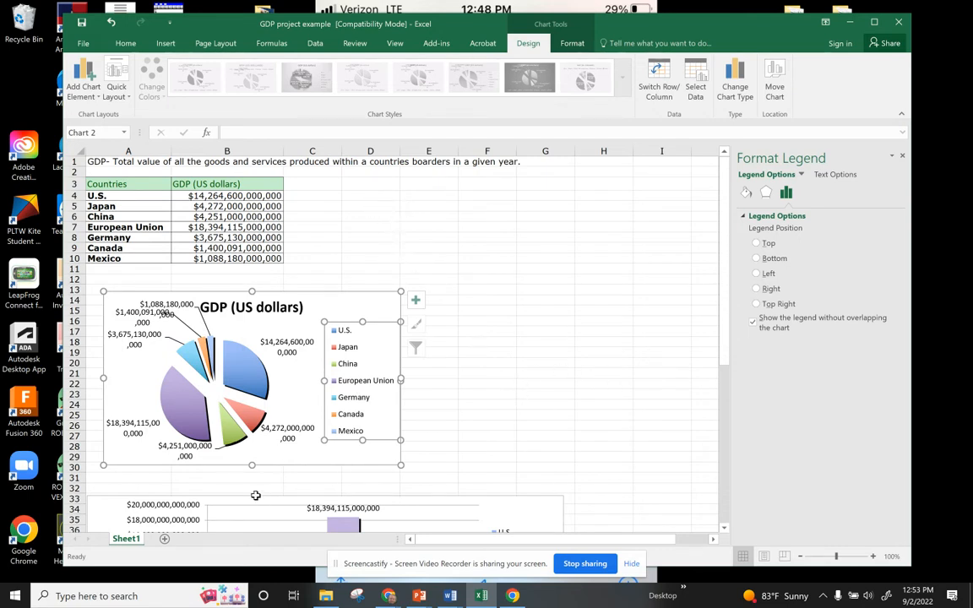
pyautogui.click(480, 352)
# Step: Browse the column and bar chart types available for the table in A3:B10 without choosing one
pyautogui.click(117, 186)
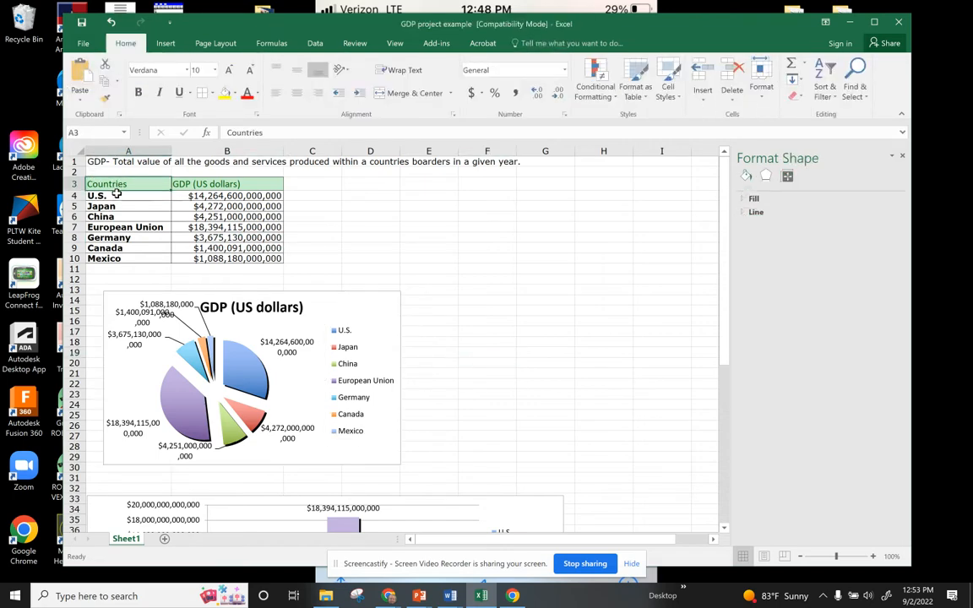
pyautogui.moveTo(116, 193); pyautogui.dragTo(262, 257)
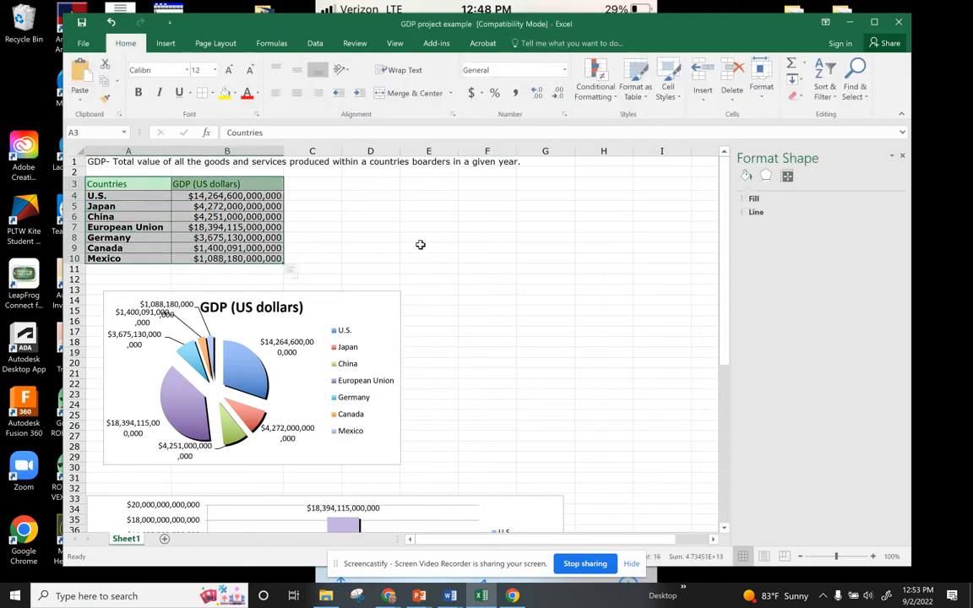
pyautogui.scroll(-6, 420, 244)
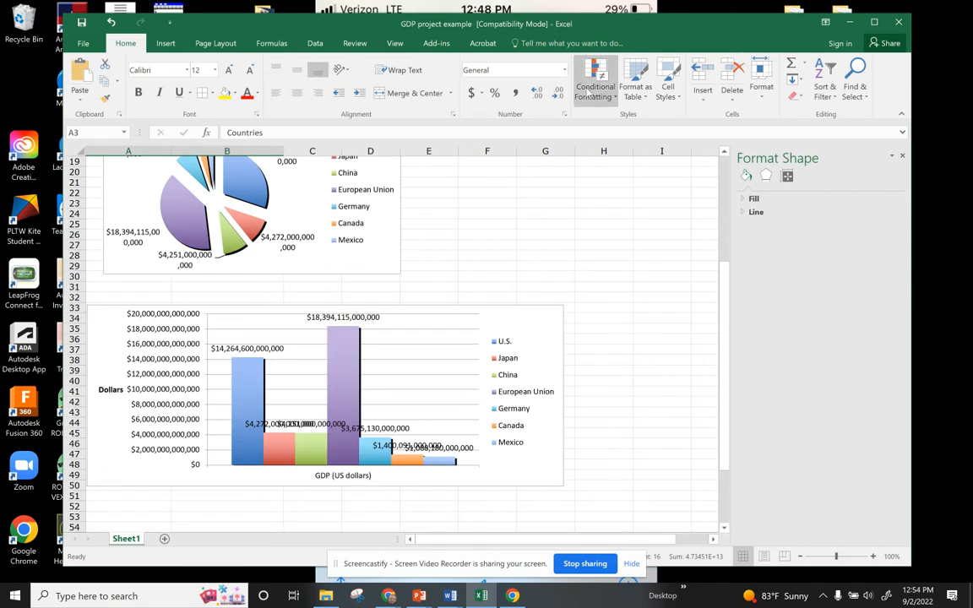
pyautogui.click(165, 44)
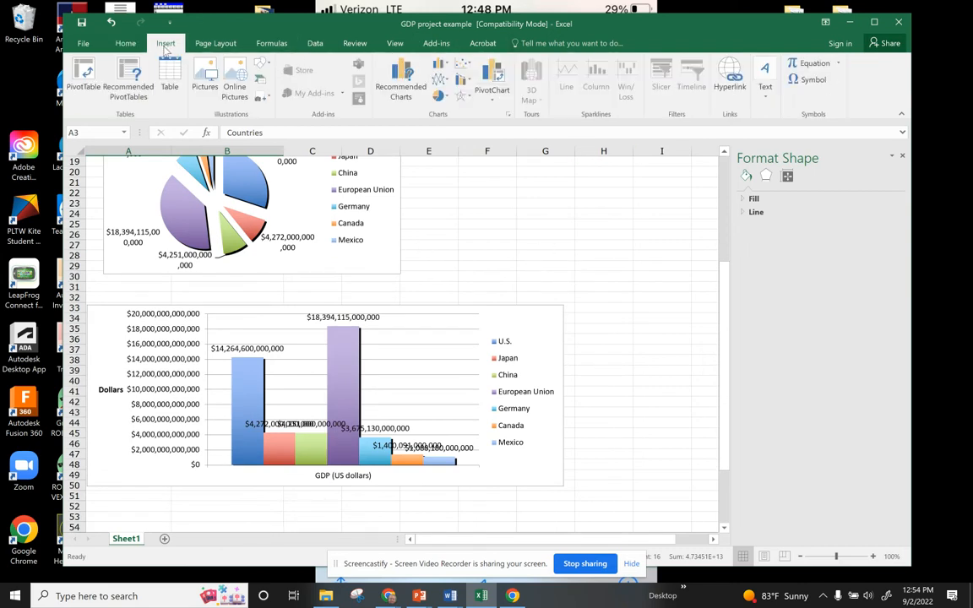
pyautogui.click(450, 64)
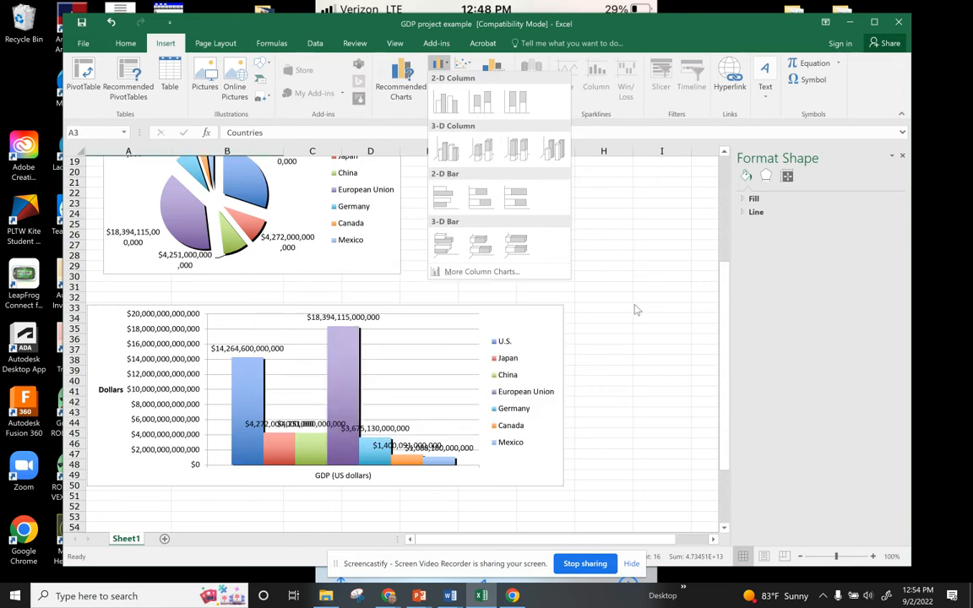
pyautogui.press('Escape')
# Step: Move the GDP column chart slightly up and to the right, and display its chart element options
pyautogui.click(417, 305)
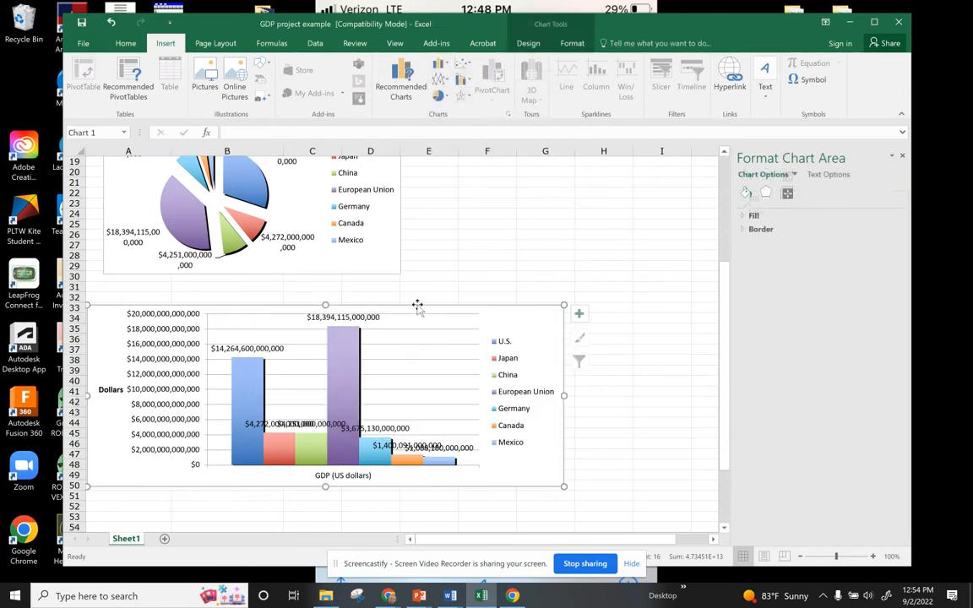
pyautogui.moveTo(417, 305); pyautogui.dragTo(429, 296)
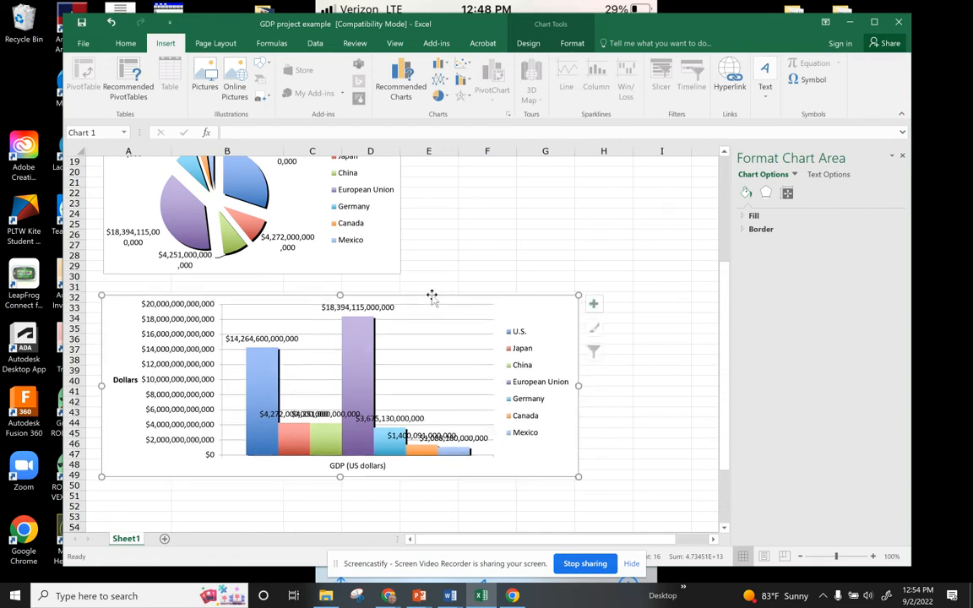
pyautogui.click(595, 305)
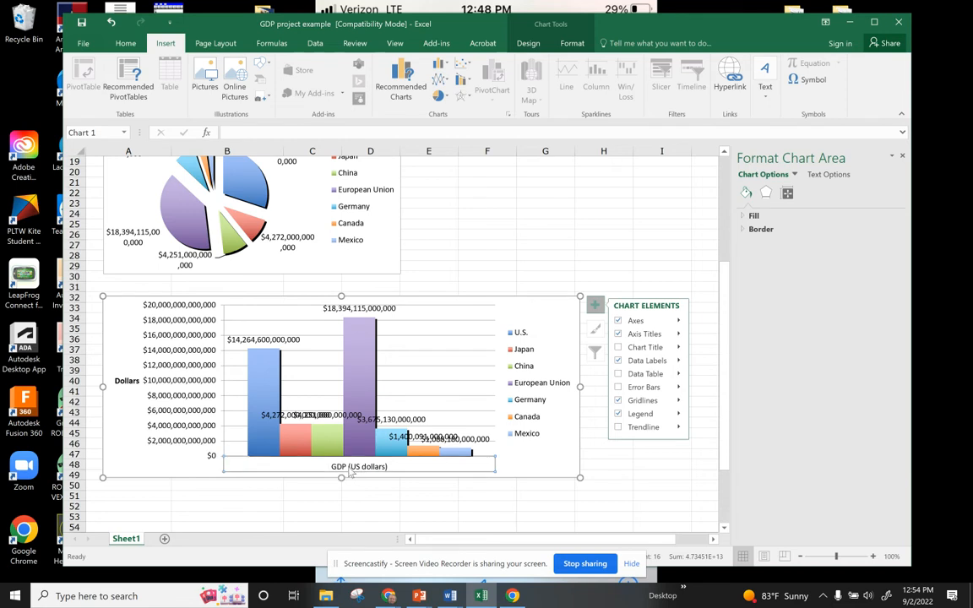
# Step: Examine the column chart's horizontal axis label and its axis formatting options
pyautogui.click(353, 470)
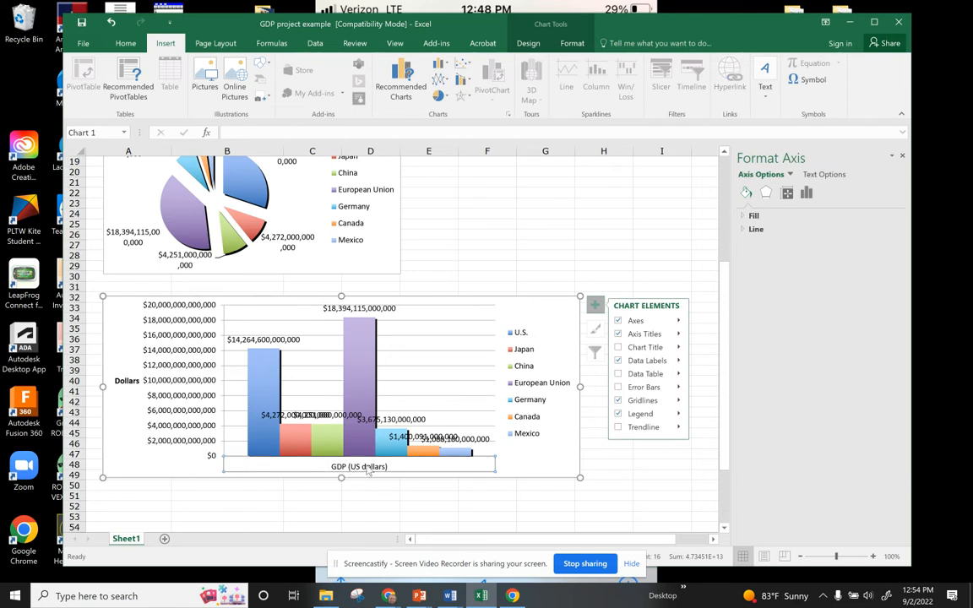
pyautogui.doubleClick(368, 471)
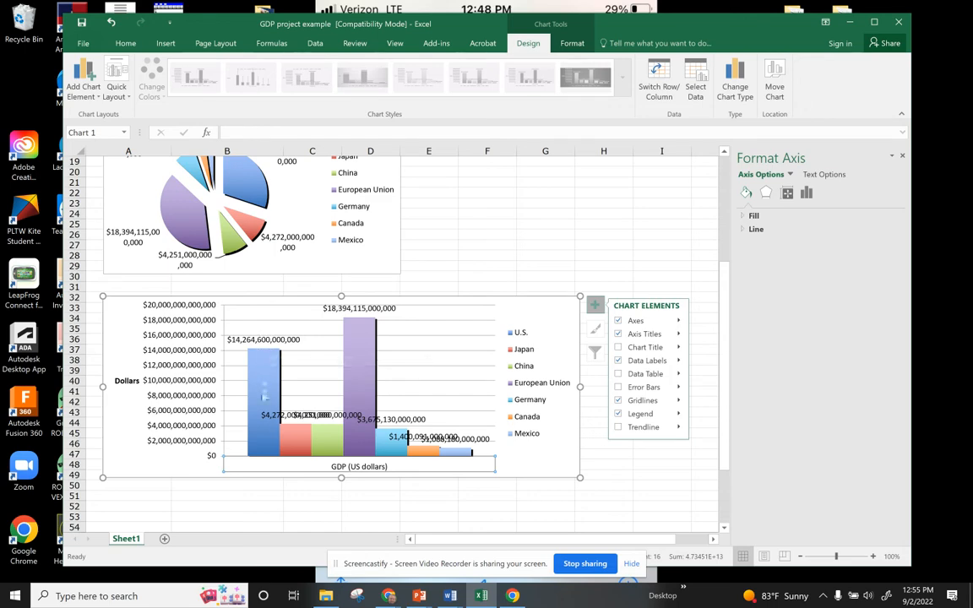
pyautogui.click(548, 255)
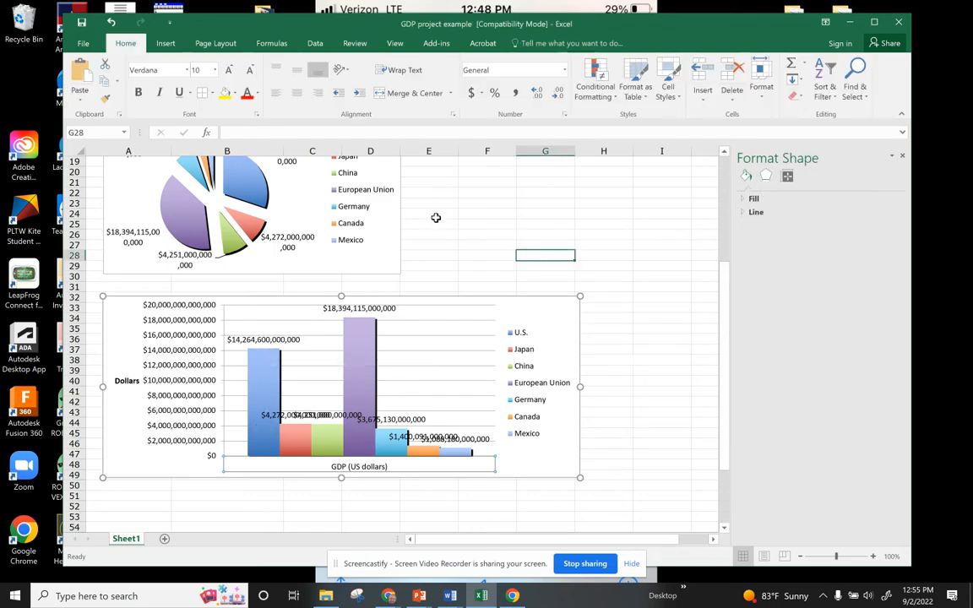
# Step: Enter the shortened GDP values 14.3 for the U.S. in D4 and 4.2 for Japan in D5
pyautogui.scroll(6, 444, 233)
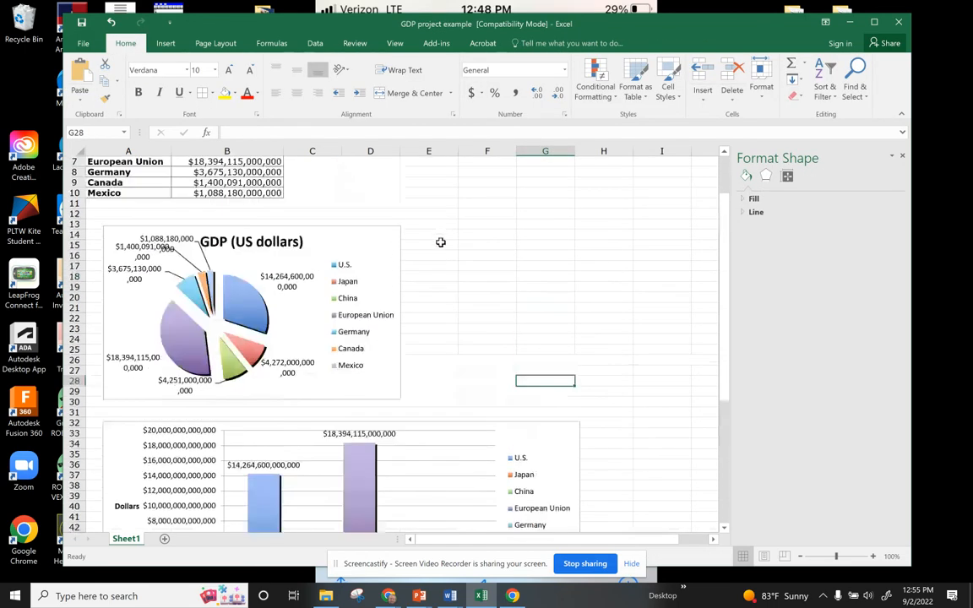
pyautogui.click(435, 278)
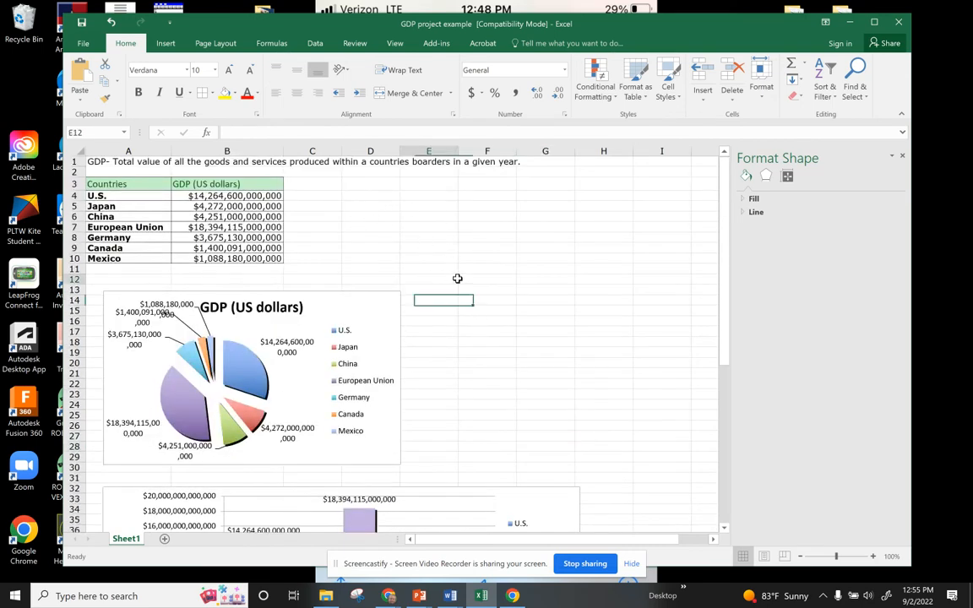
pyautogui.click(365, 195)
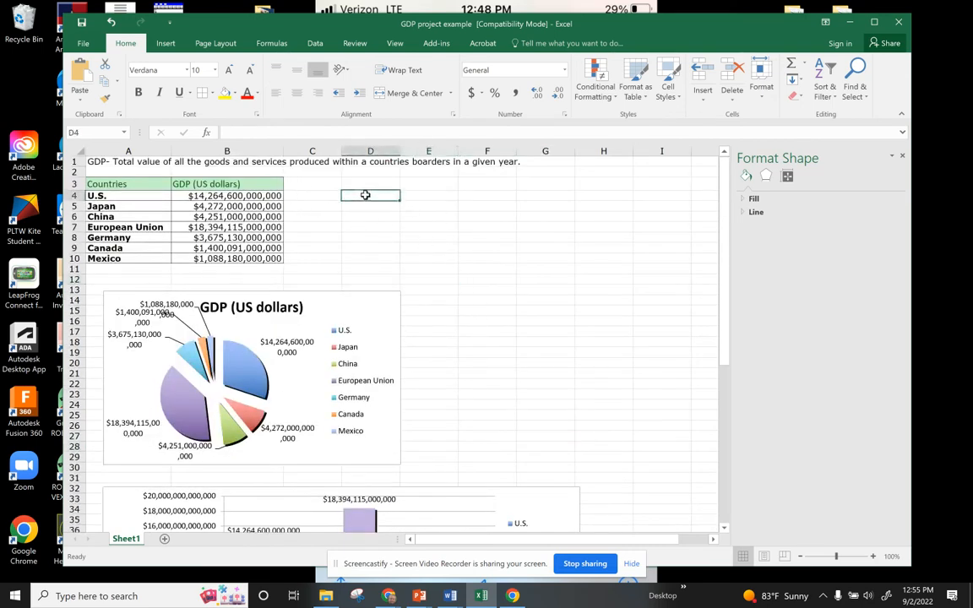
pyautogui.write('14')
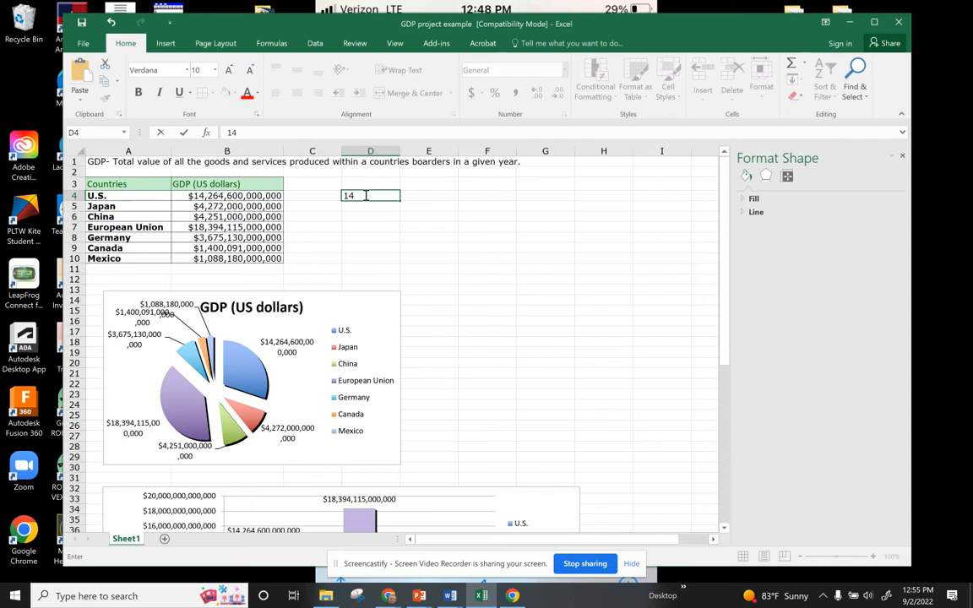
pyautogui.write('.3')
pyautogui.press('Return')
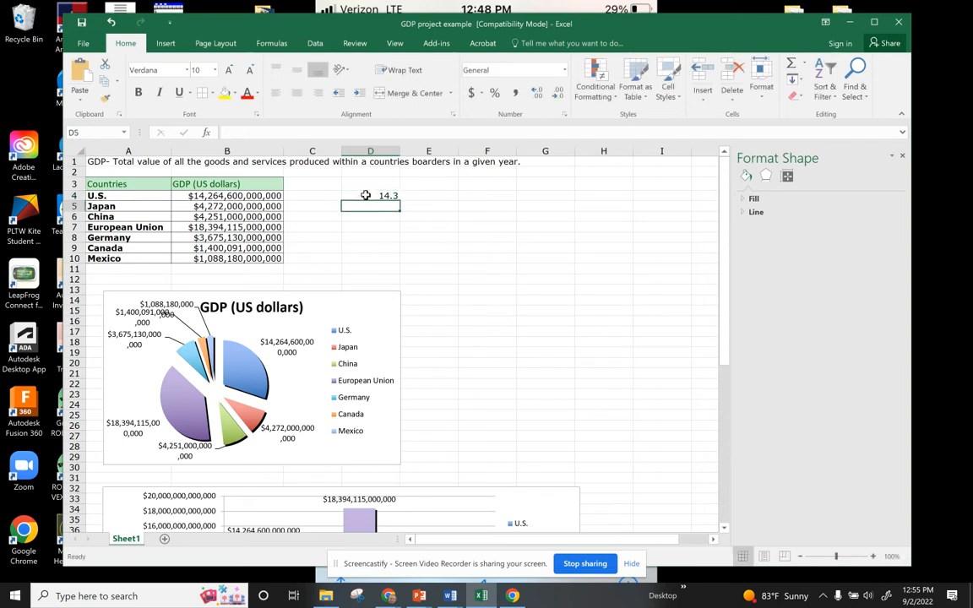
pyautogui.write('4.2')
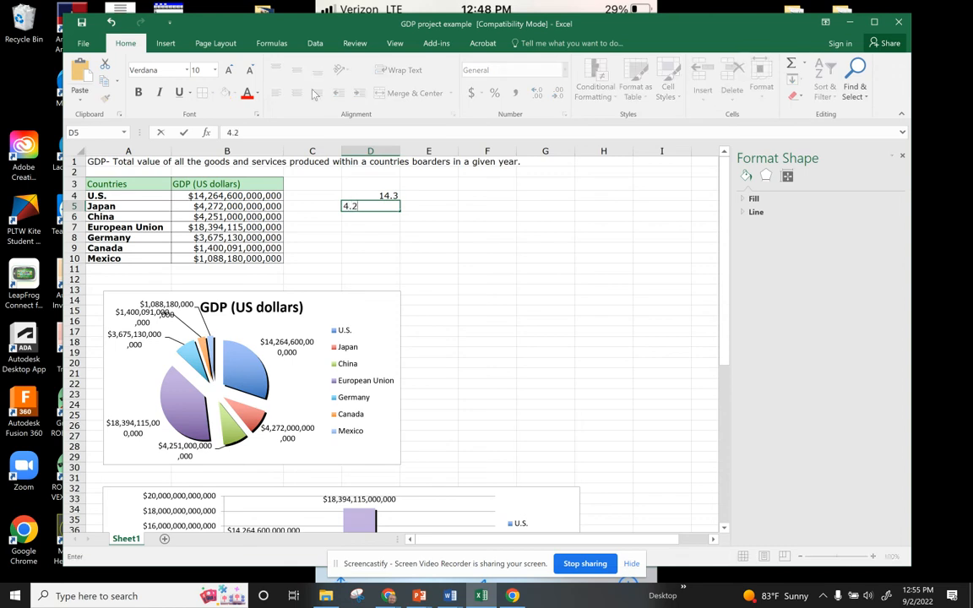
pyautogui.press('Up')
# Step: Enter the heading GDP (Trillions) in D3 above the shortened GDP values
pyautogui.press('Up')
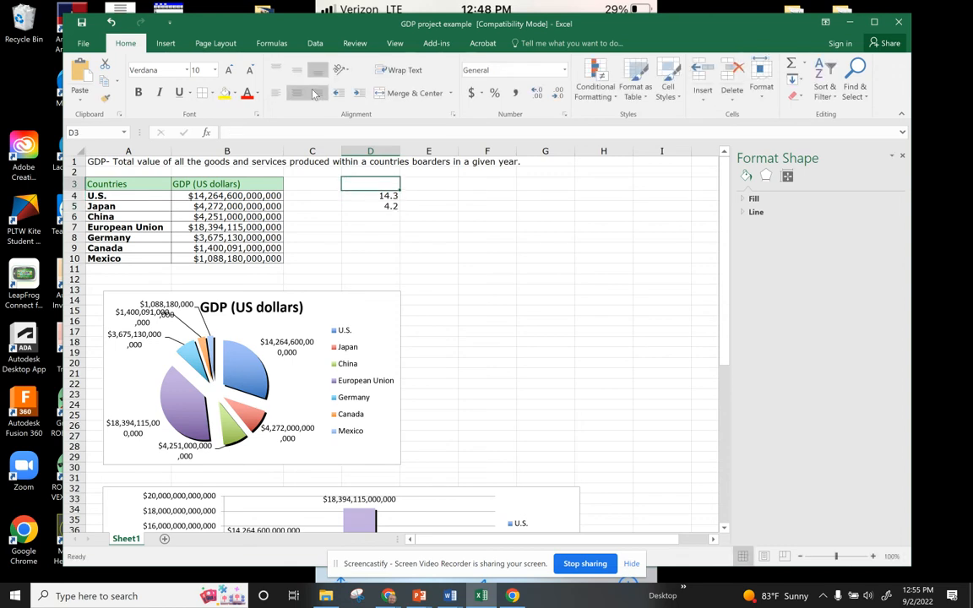
pyautogui.write('GDP')
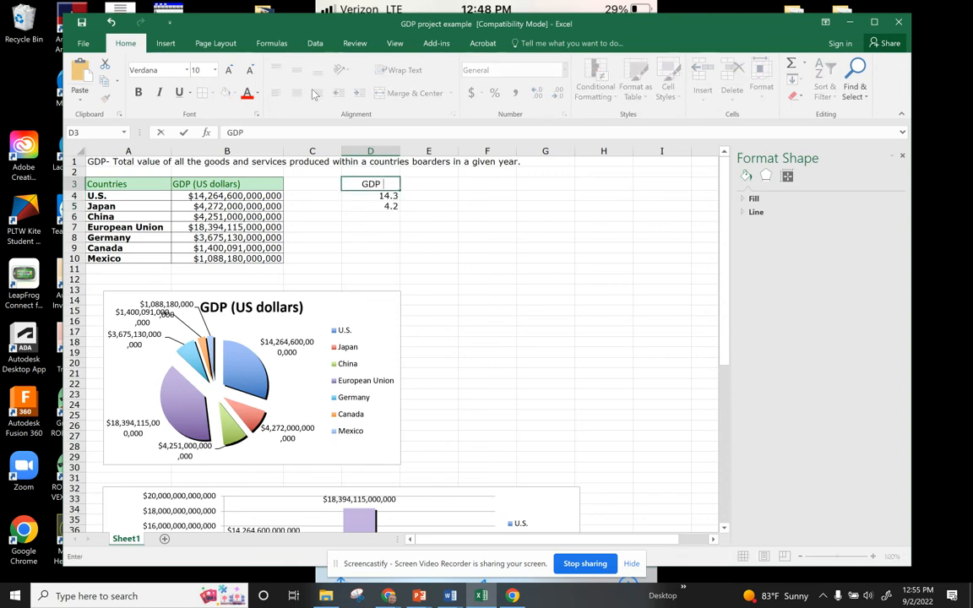
pyautogui.write(' (Trillions)')
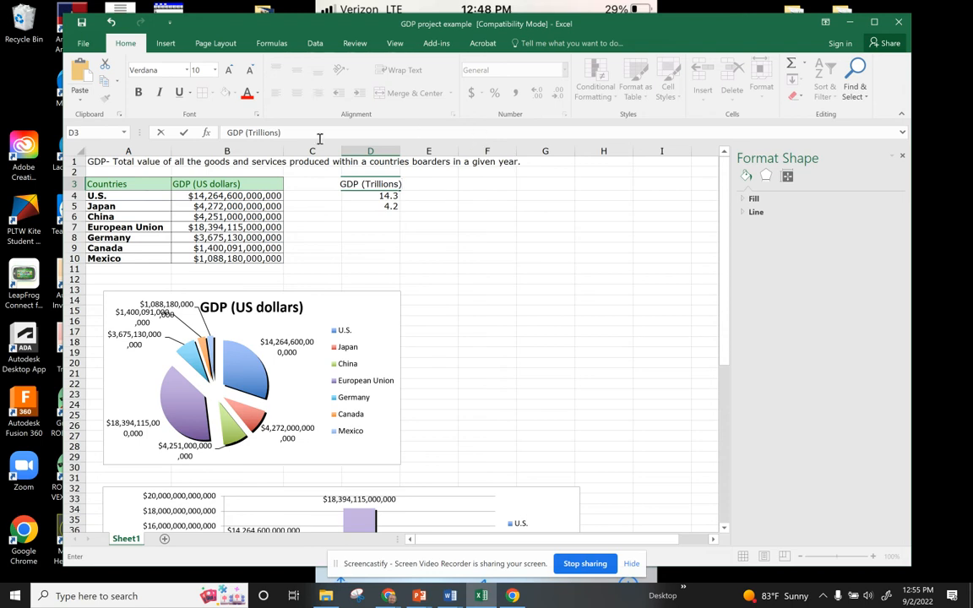
pyautogui.click(472, 250)
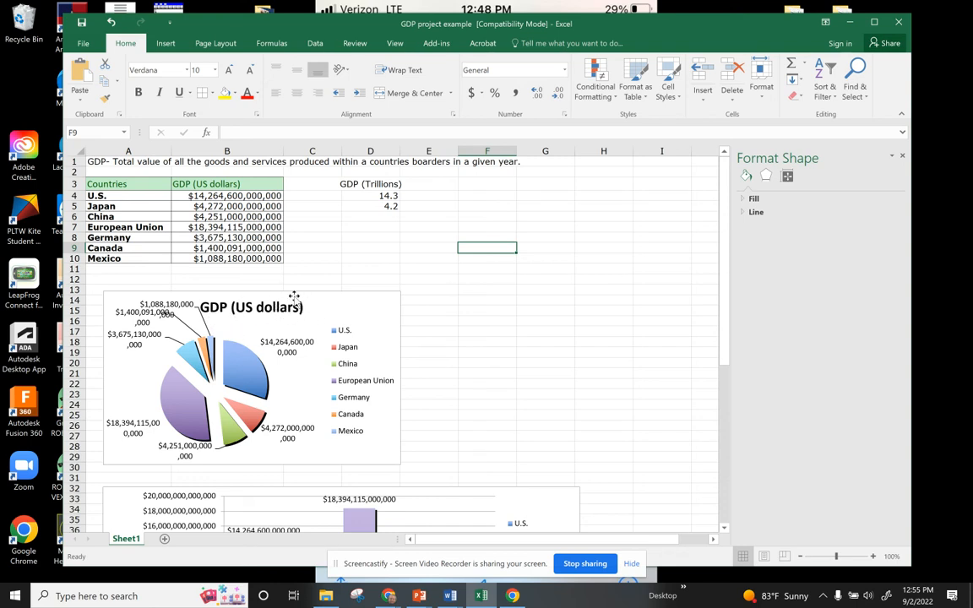
# Step: Examine the answer instructions in A59, A61 and A63 below the column chart
pyautogui.click(404, 279)
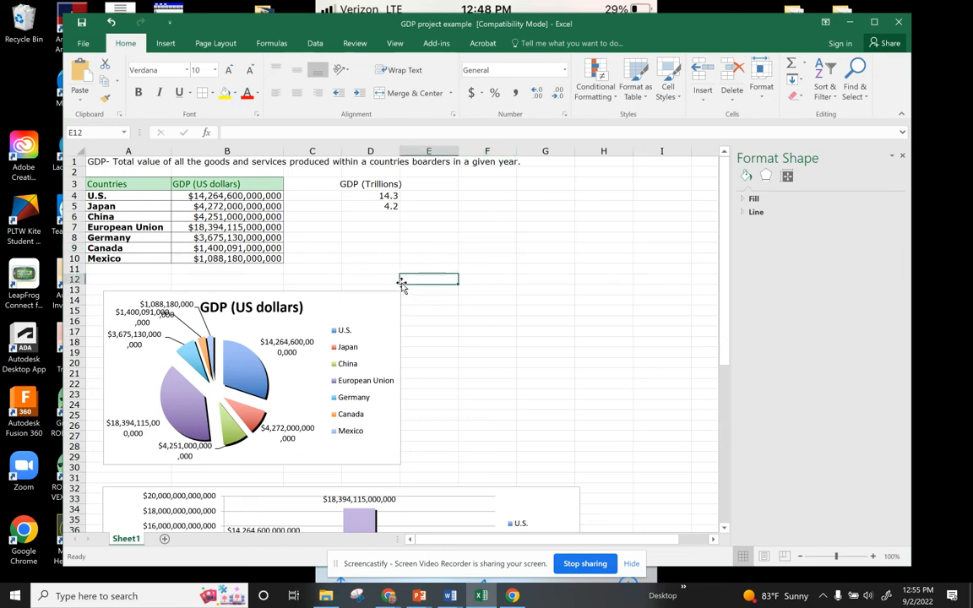
pyautogui.scroll(-9, 488, 277)
pyautogui.scroll(-4, 486, 287)
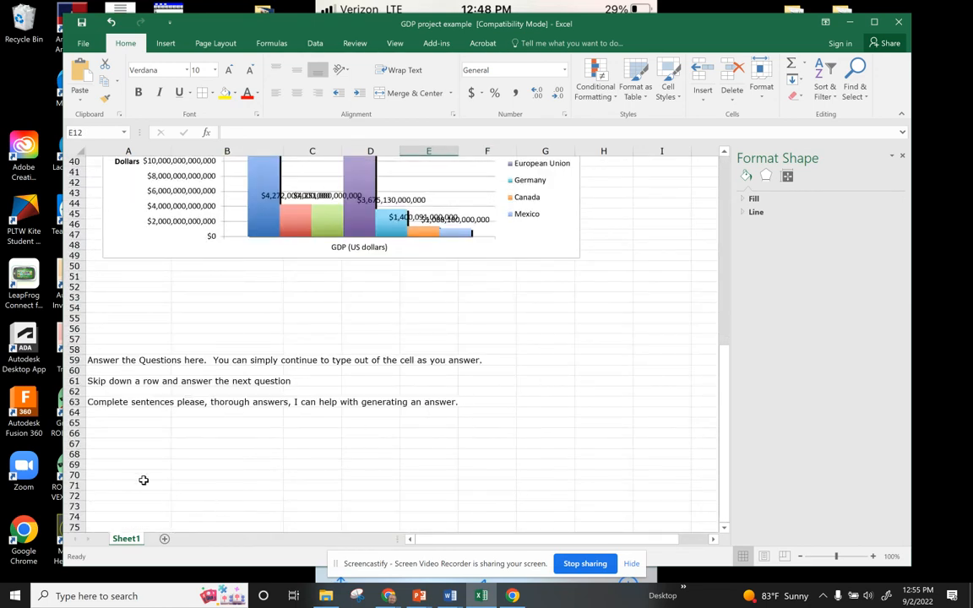
pyautogui.click(99, 364)
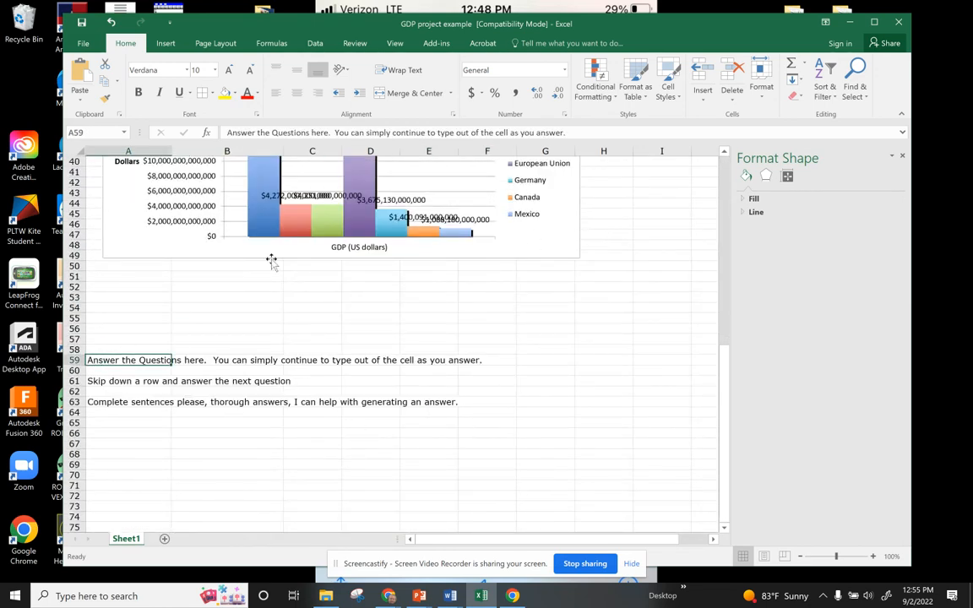
pyautogui.moveTo(464, 239)
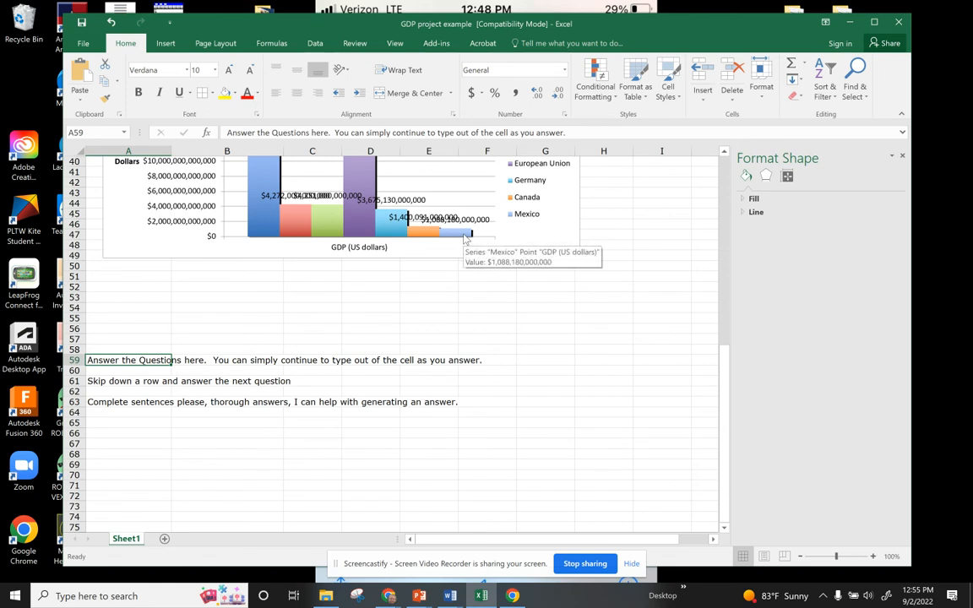
pyautogui.click(107, 379)
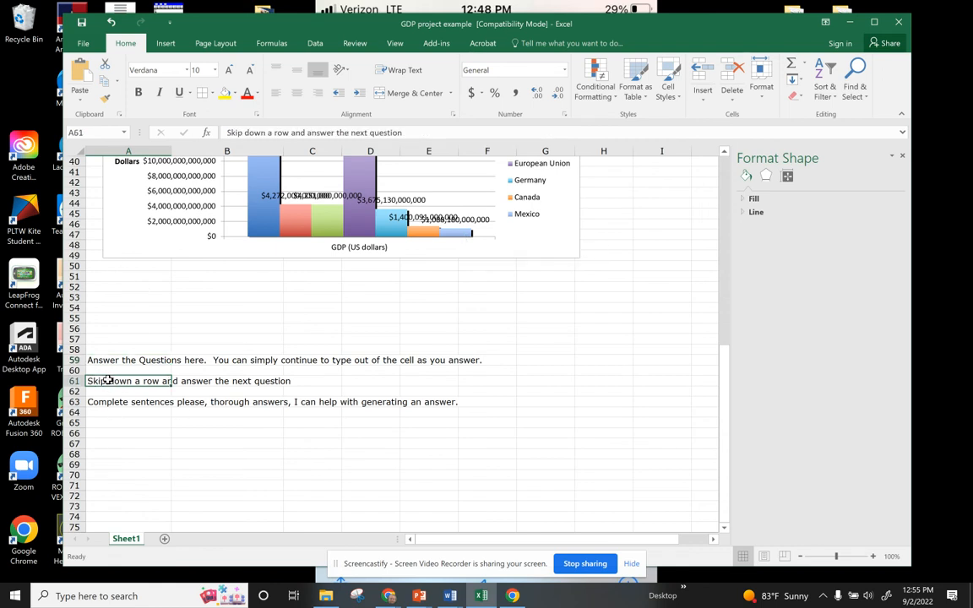
pyautogui.click(100, 403)
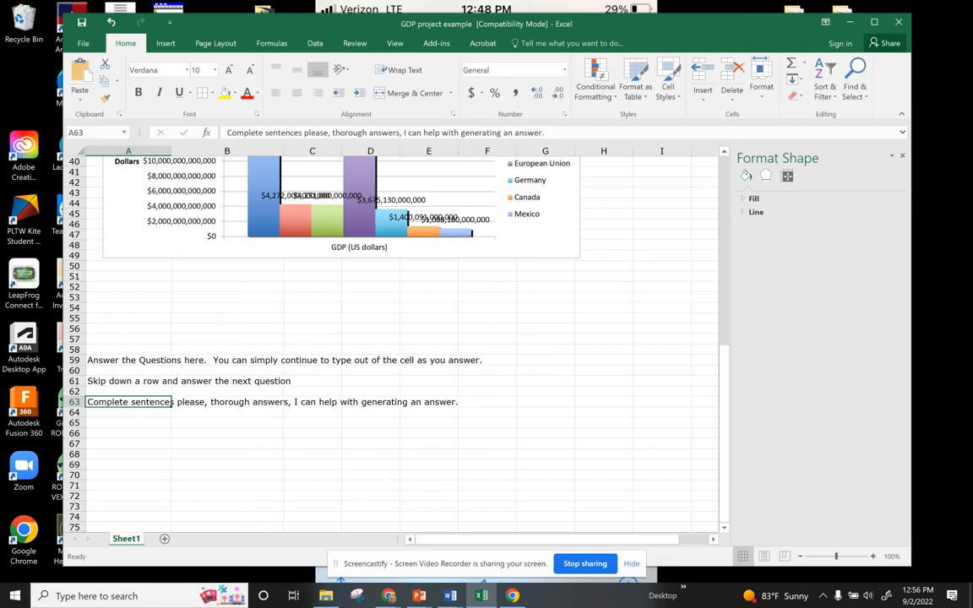
pyautogui.click(585, 564)
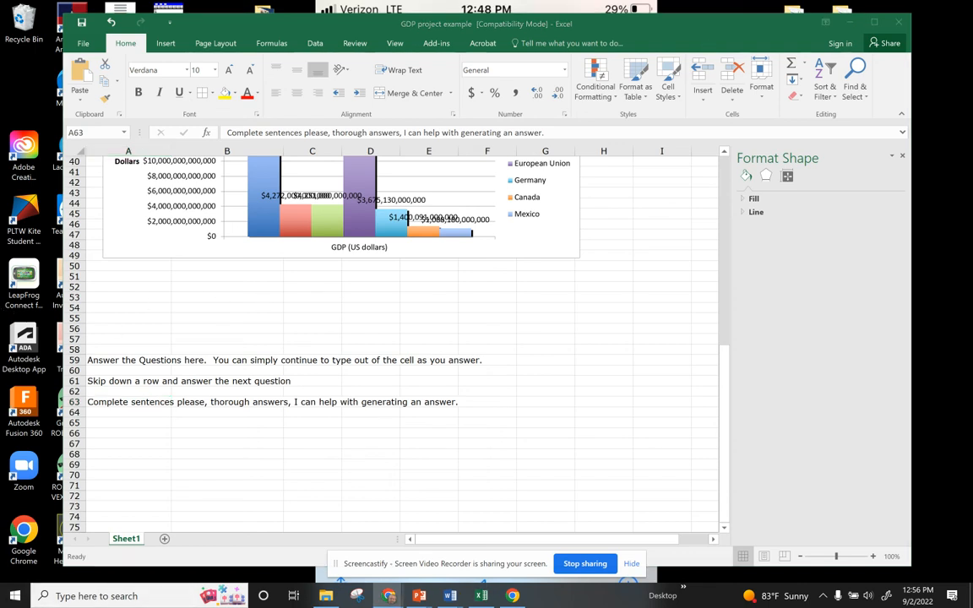